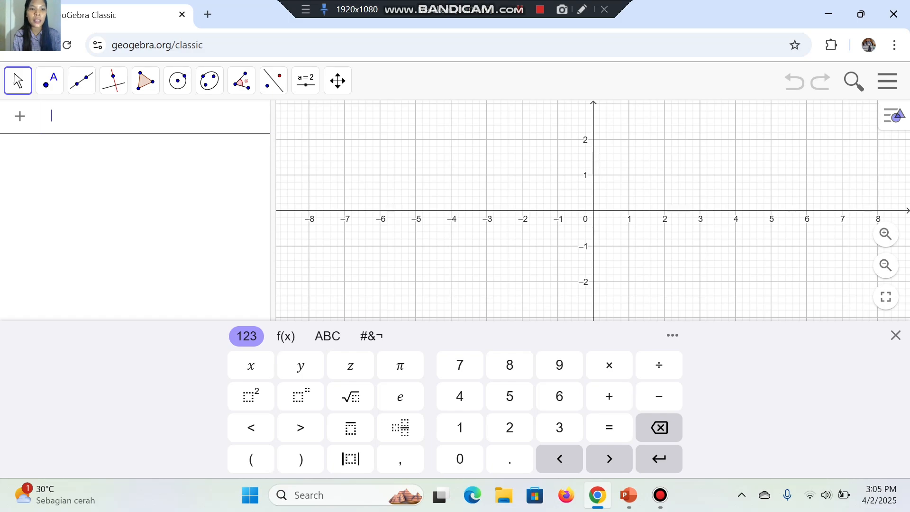
Step: Zoom the graph out until the x-axis spans about −700 to 700
key("Escape")
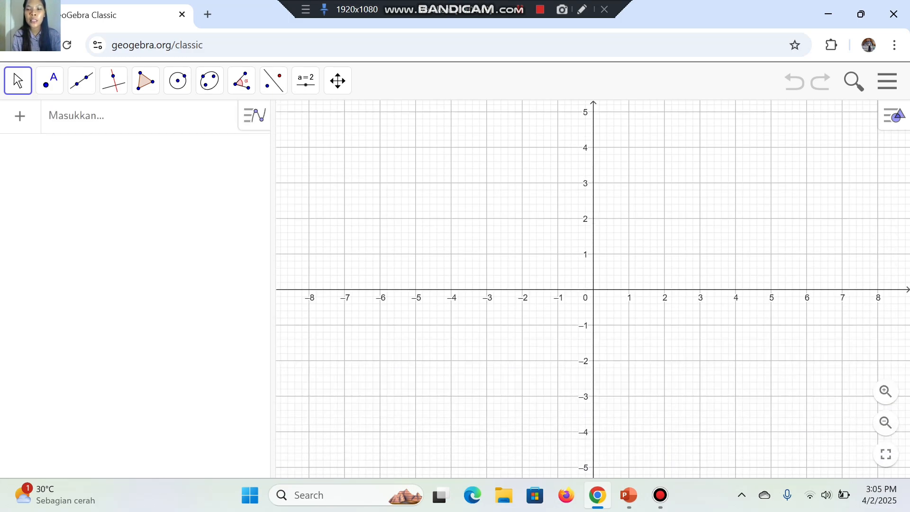
left_click(885, 423)
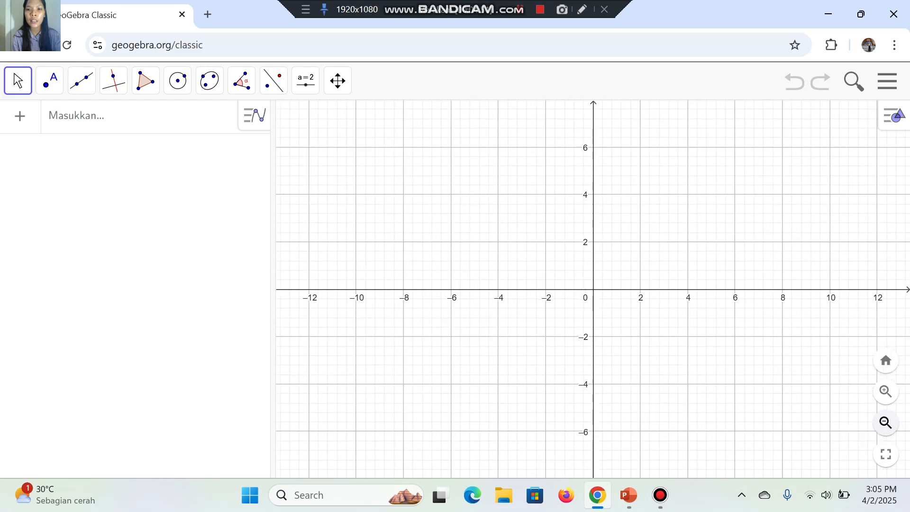
left_click(886, 422)
left_click(886, 422)
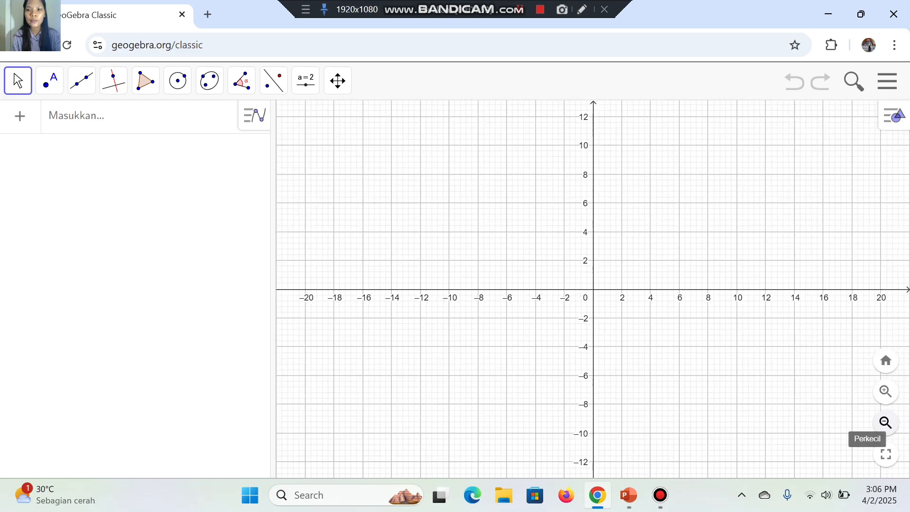
left_click(886, 422)
left_click(886, 422)
left_click(885, 423)
left_click(886, 422)
left_click(885, 422)
left_click(886, 422)
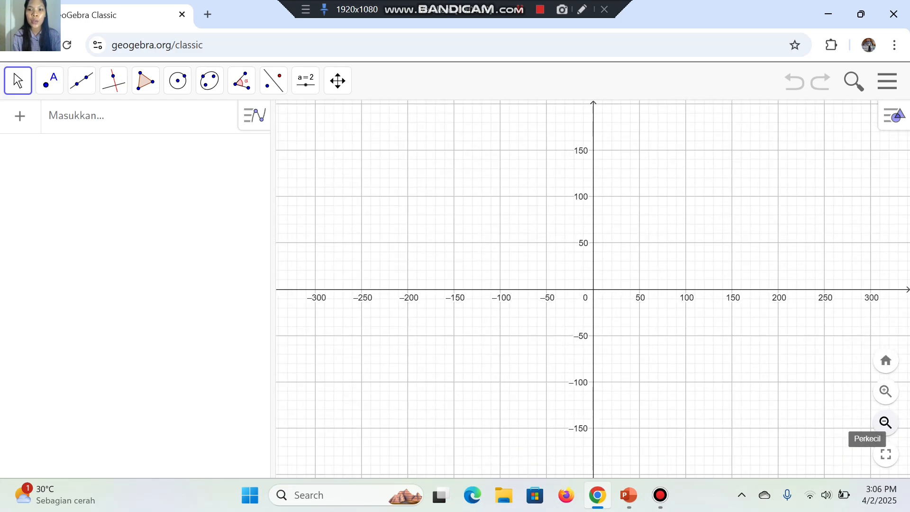
left_click(885, 422)
left_click(886, 422)
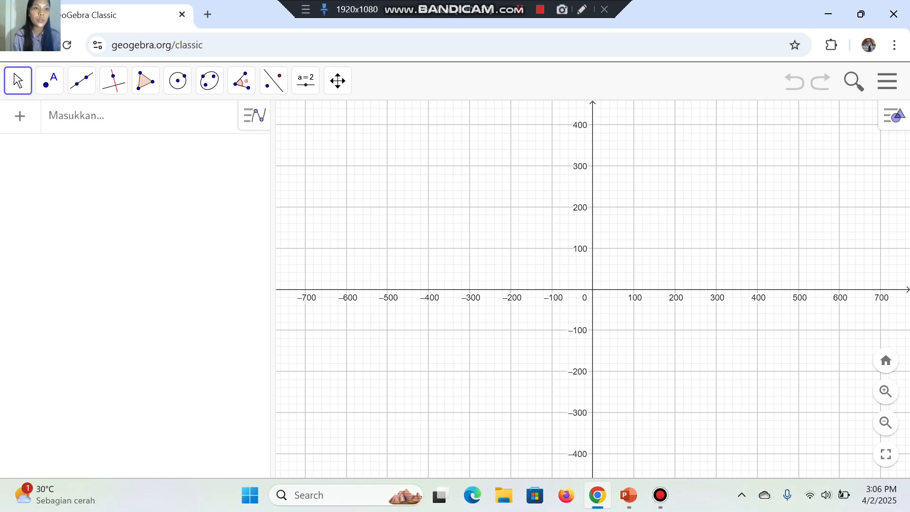
Step: Plot the line 10x + 5y = 2000 as the first equation
left_click(77, 115)
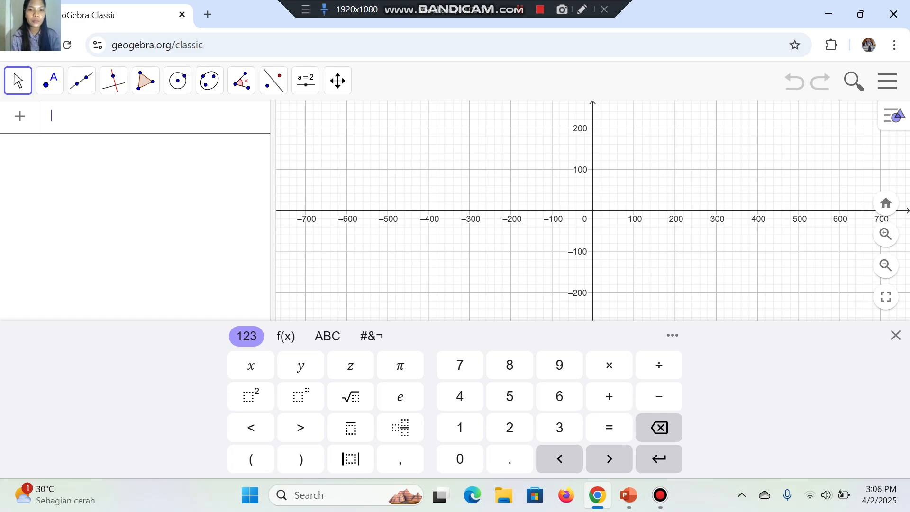
type("10")
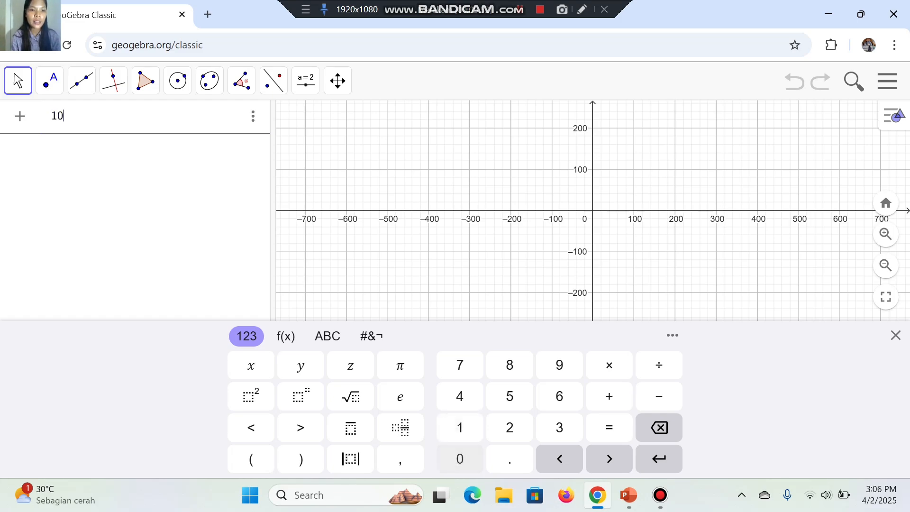
type("x ")
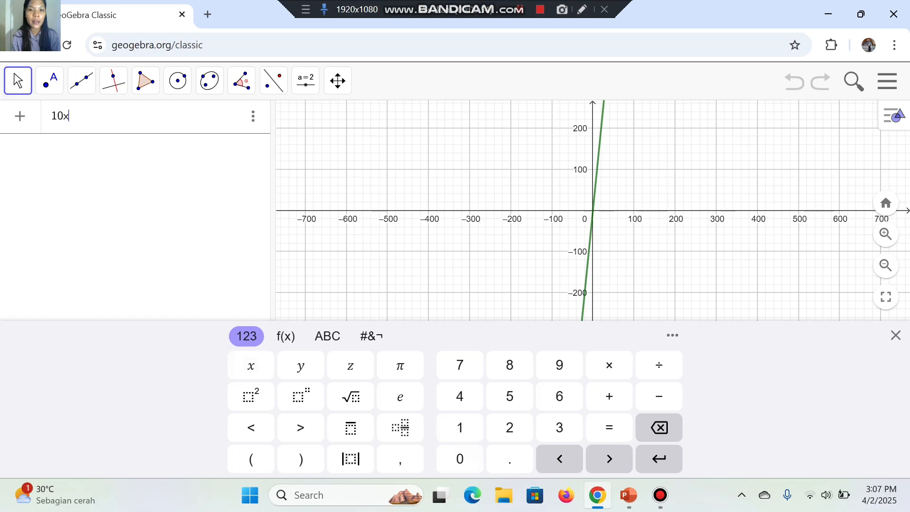
type("+ 5")
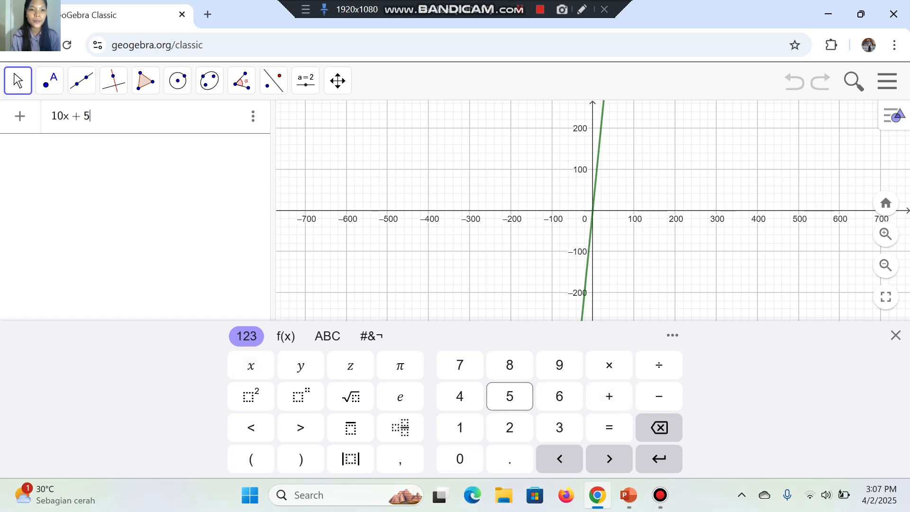
type("y ")
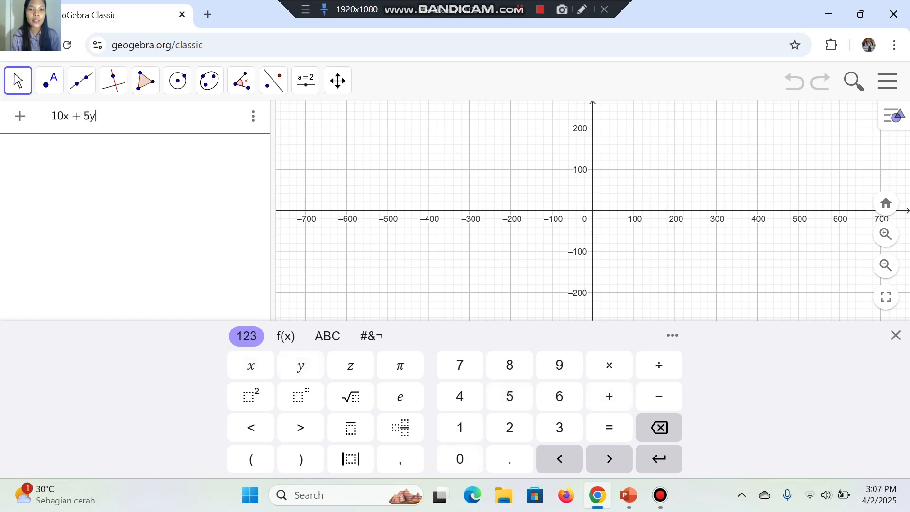
type("= 2")
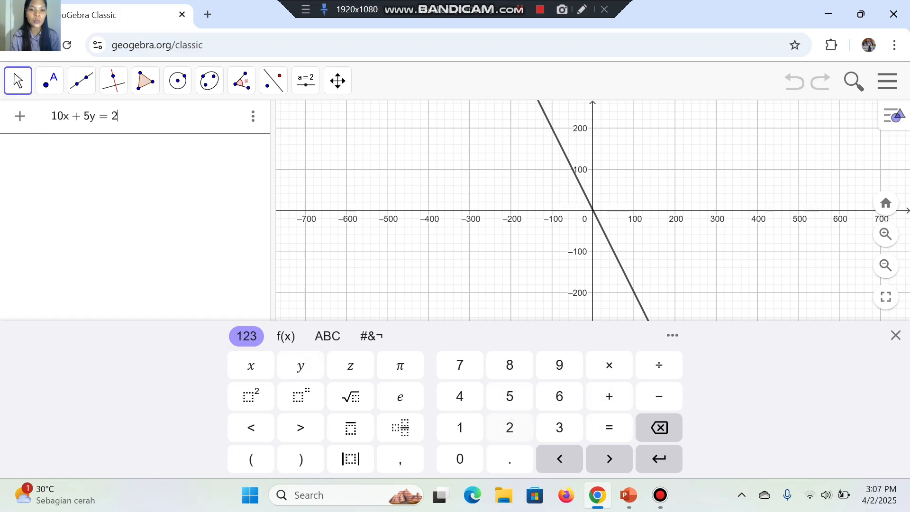
type("000")
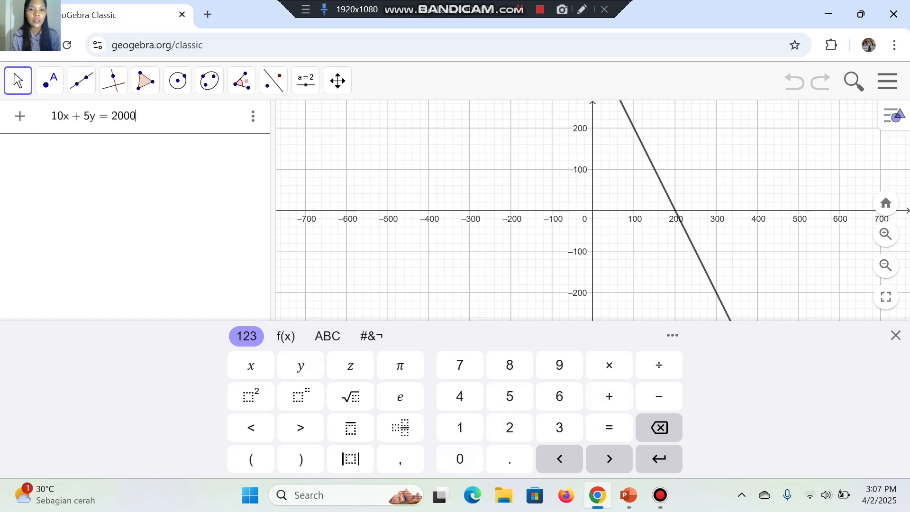
key("Return")
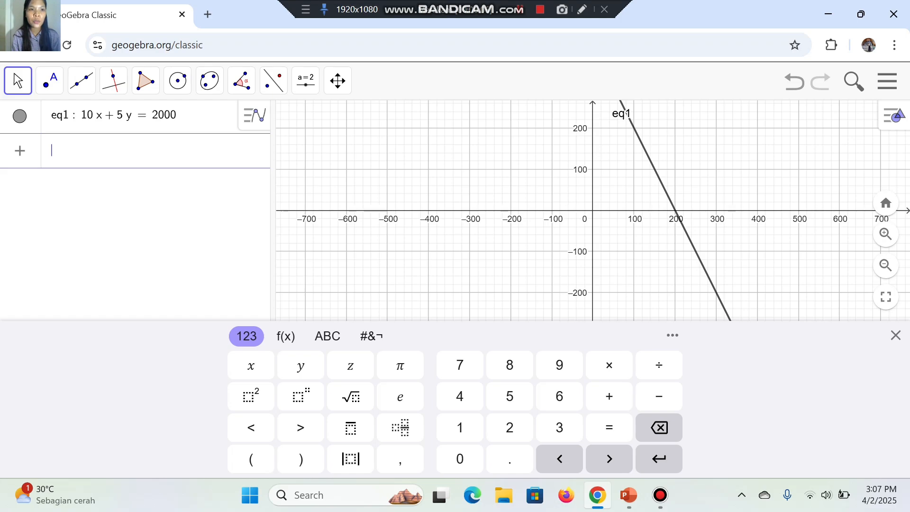
Step: Plot the line 20x + 50y = 8000 as the second equation
type("20x +")
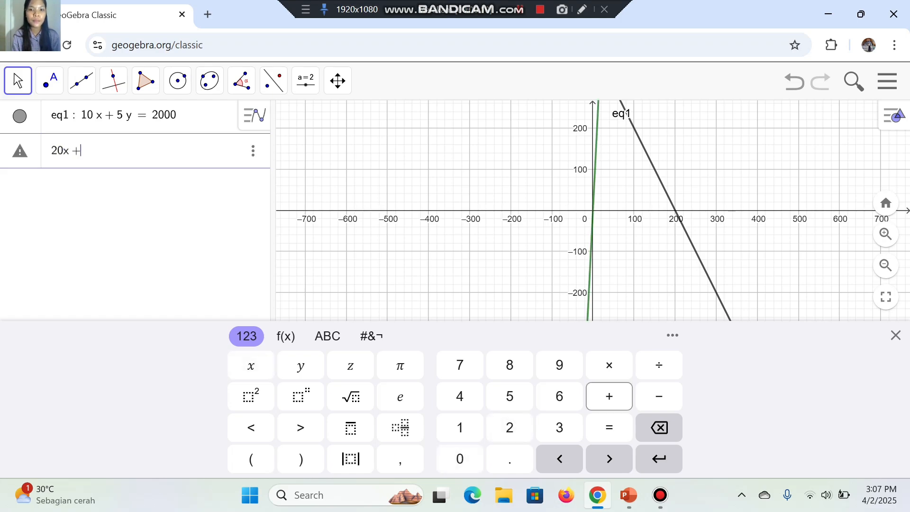
left_click(509, 396)
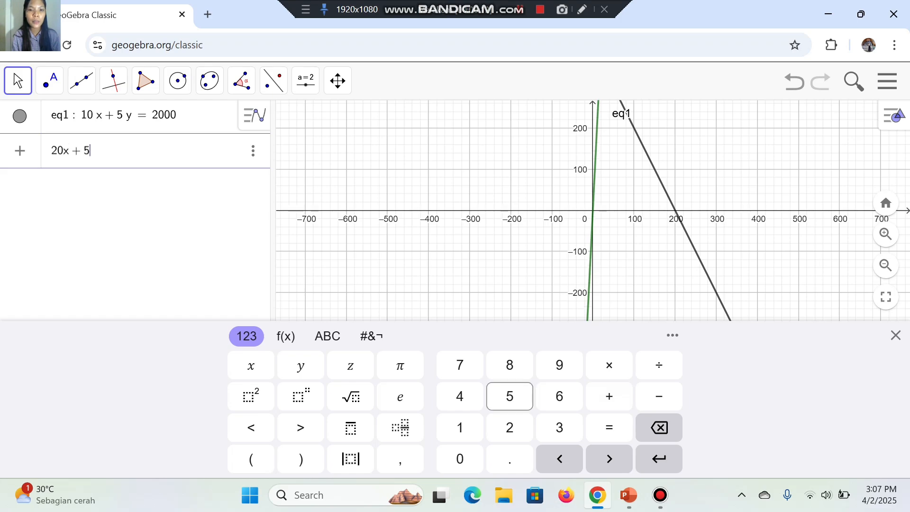
left_click(460, 459)
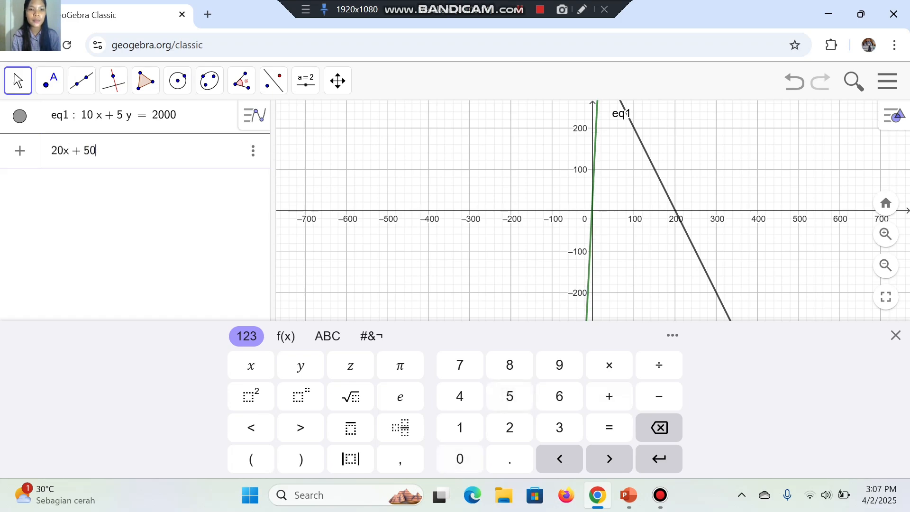
left_click(300, 366)
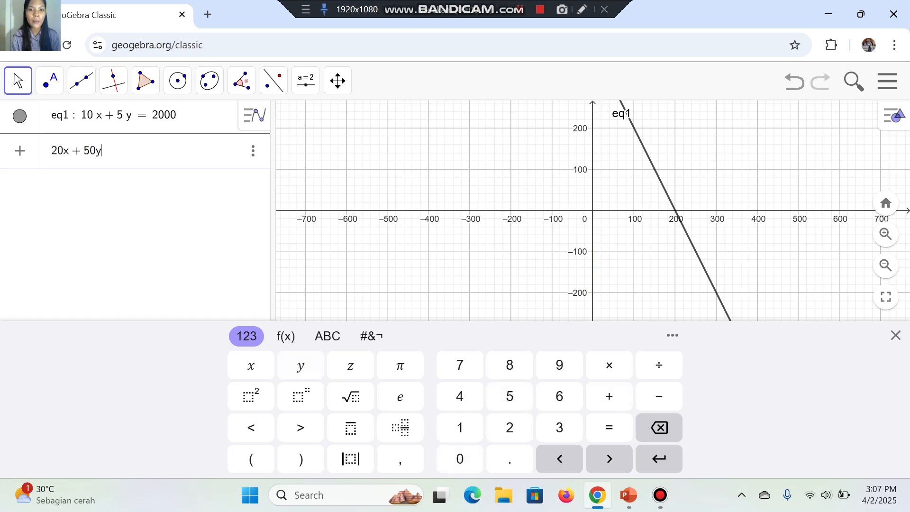
left_click(609, 428)
left_click(510, 365)
left_click(460, 459)
left_click(459, 459)
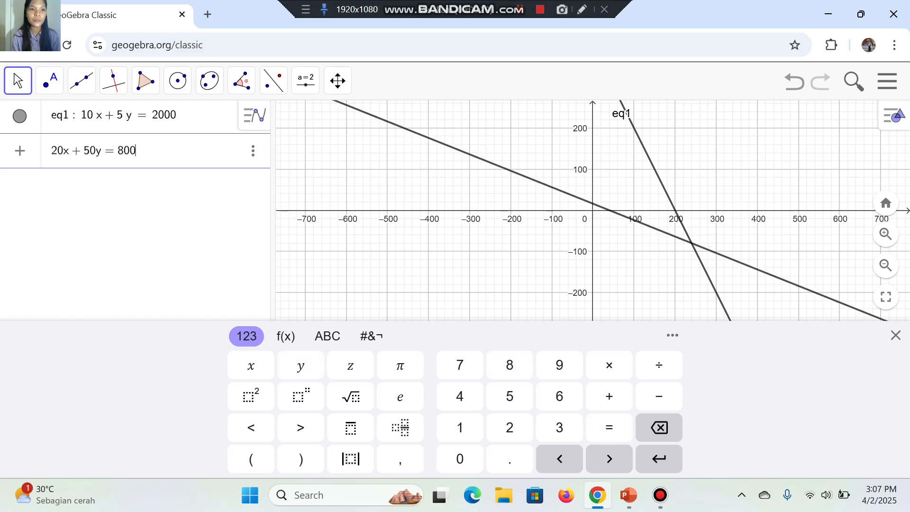
left_click(459, 458)
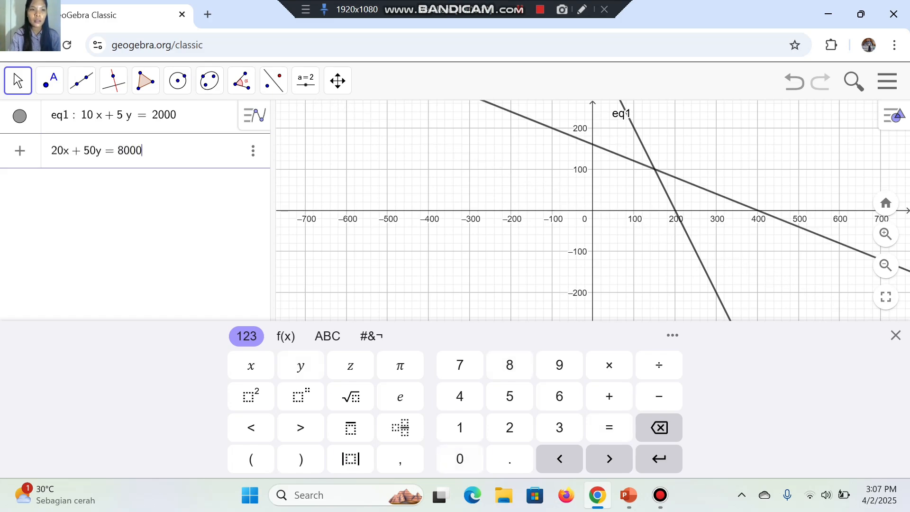
key("Return")
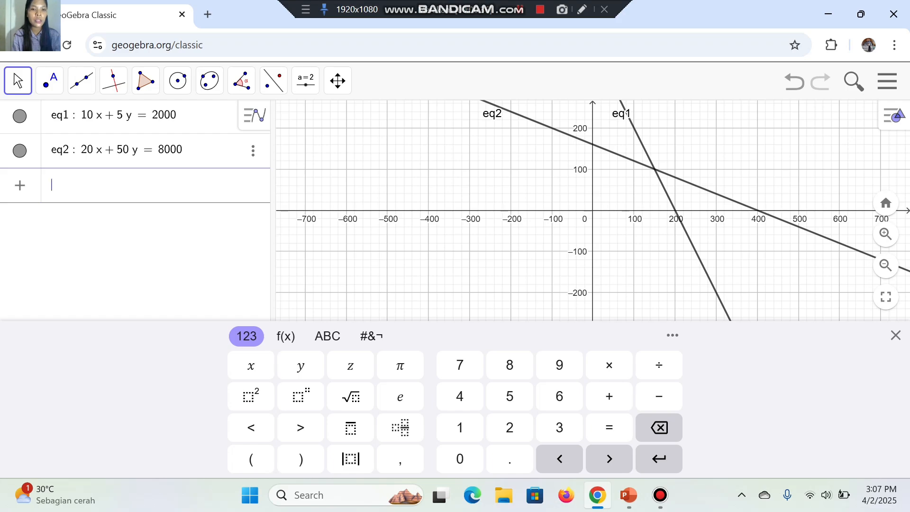
Step: Start a third algebra entry with the inequality 10x + 5y ≤ 2000
left_click(460, 427)
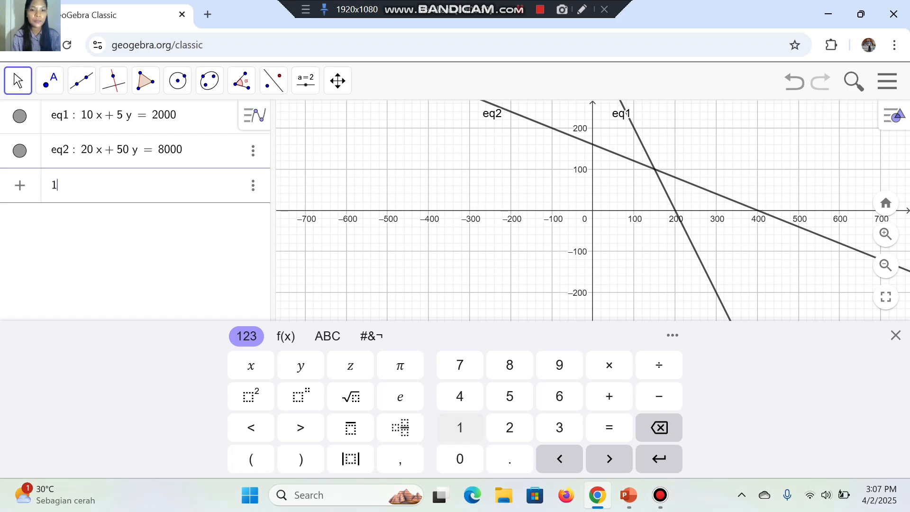
left_click(459, 458)
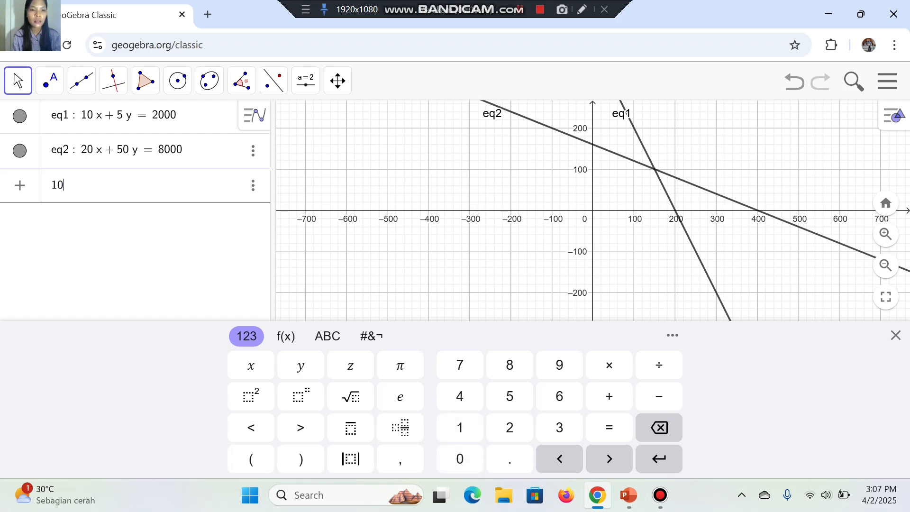
left_click(251, 366)
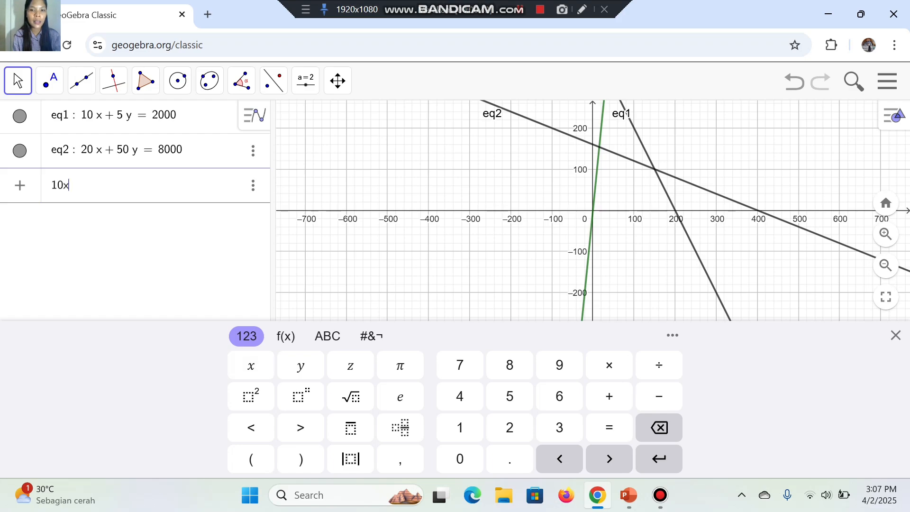
left_click(609, 396)
left_click(509, 395)
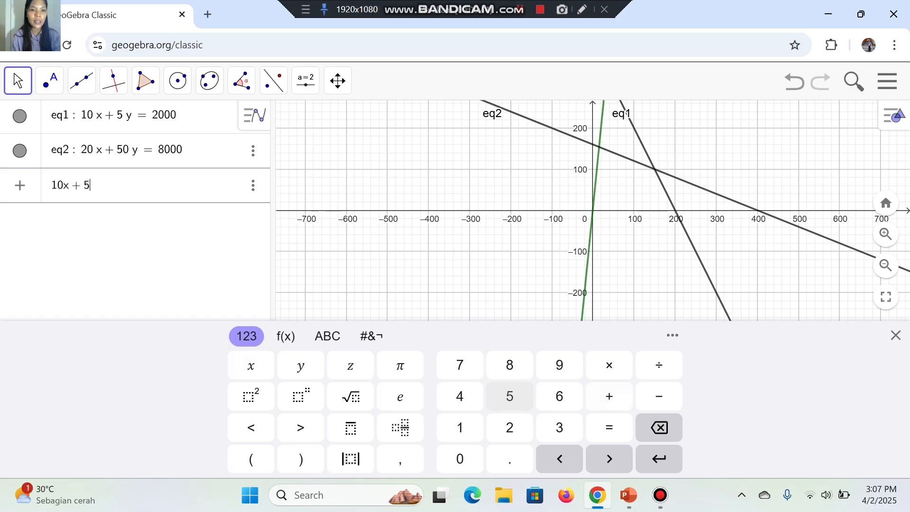
left_click(301, 366)
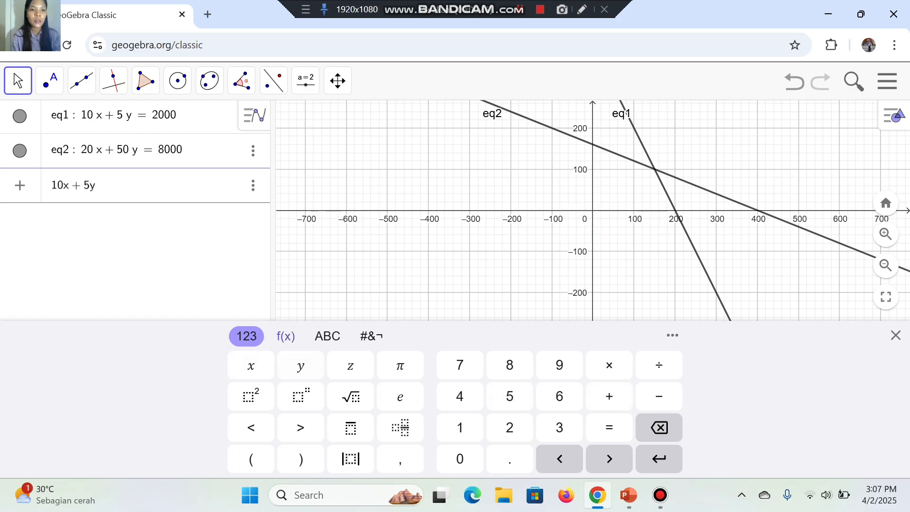
left_click(286, 336)
left_click(609, 396)
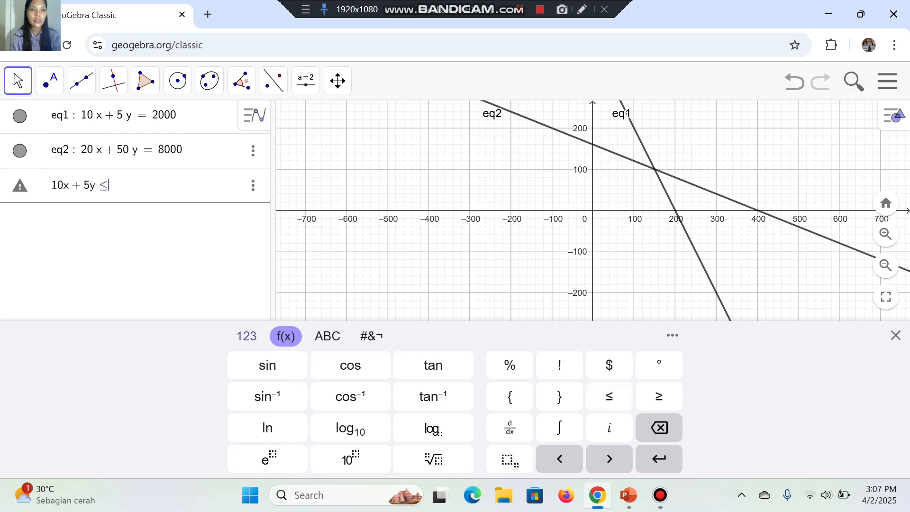
left_click(247, 336)
left_click(510, 427)
left_click(460, 458)
left_click(460, 458)
left_click(459, 459)
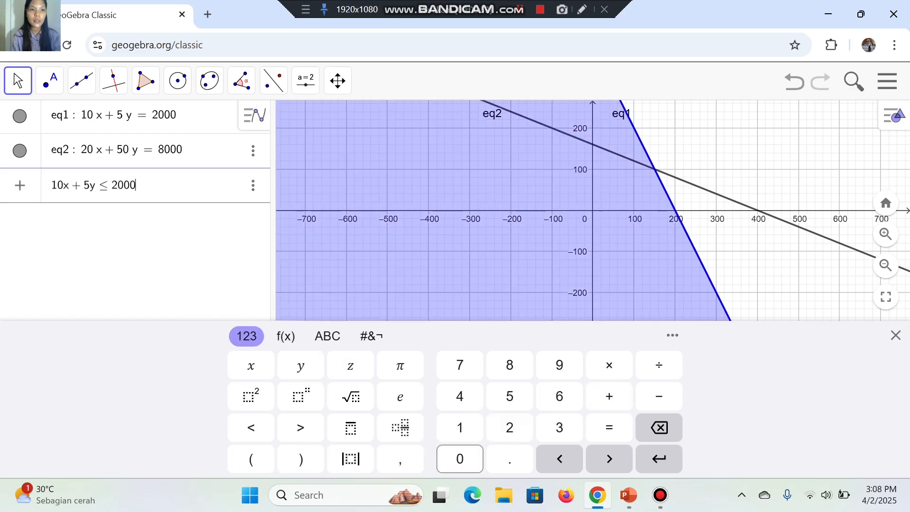
Step: Append the logical AND (∧) and the expression 20x + 50y to the inequality entry
left_click(328, 336)
left_click(372, 336)
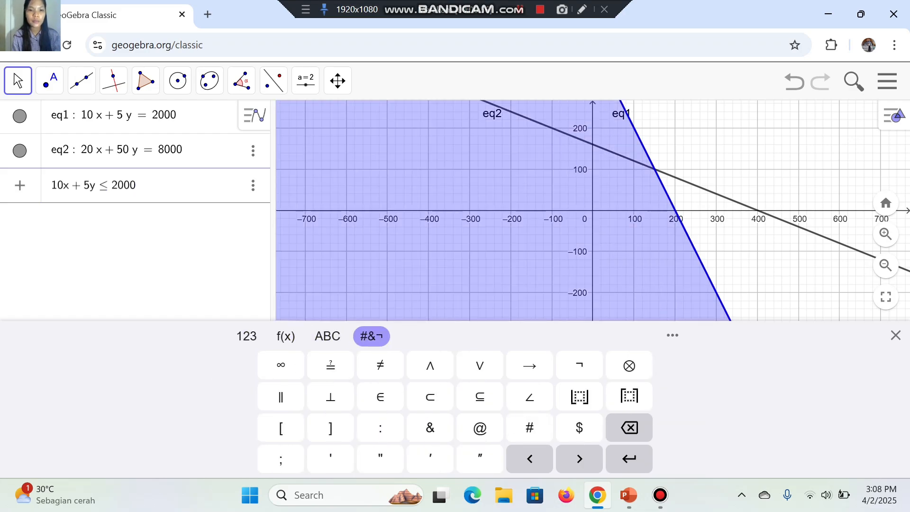
left_click(430, 365)
left_click(247, 336)
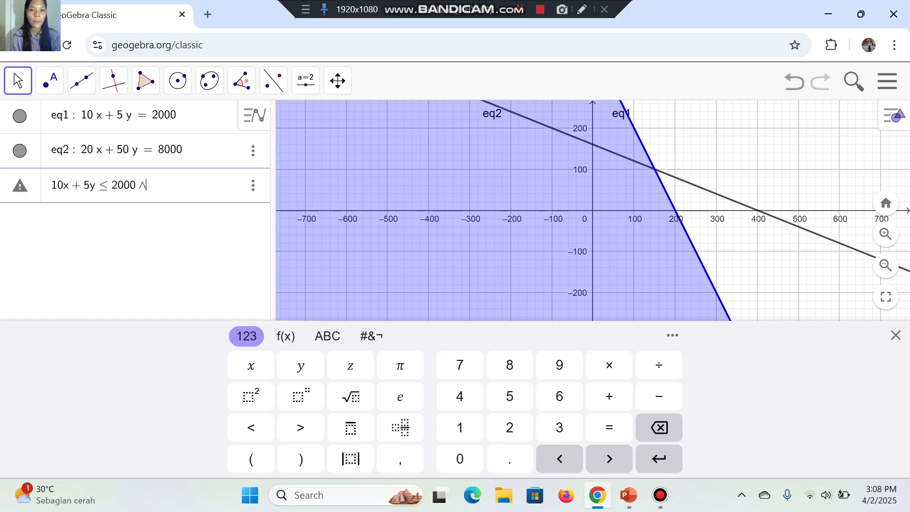
left_click(510, 427)
left_click(460, 458)
left_click(251, 366)
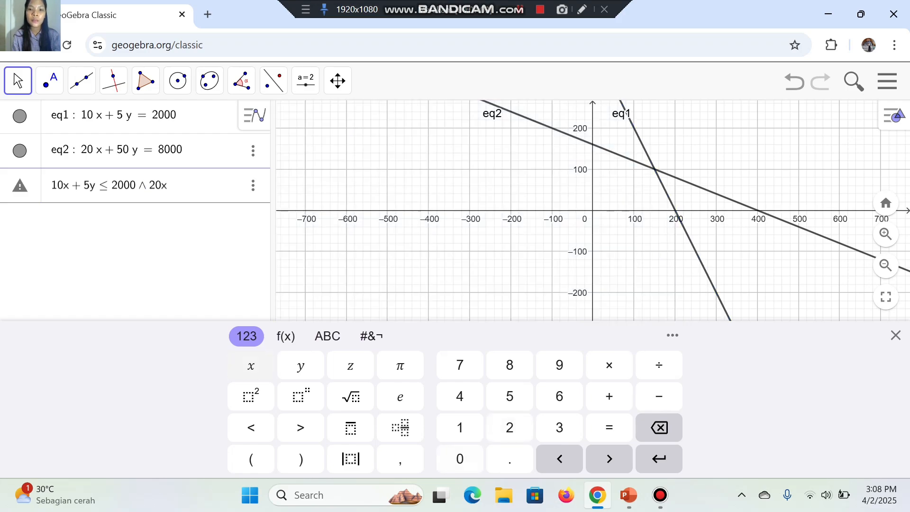
left_click(610, 396)
left_click(509, 395)
left_click(460, 459)
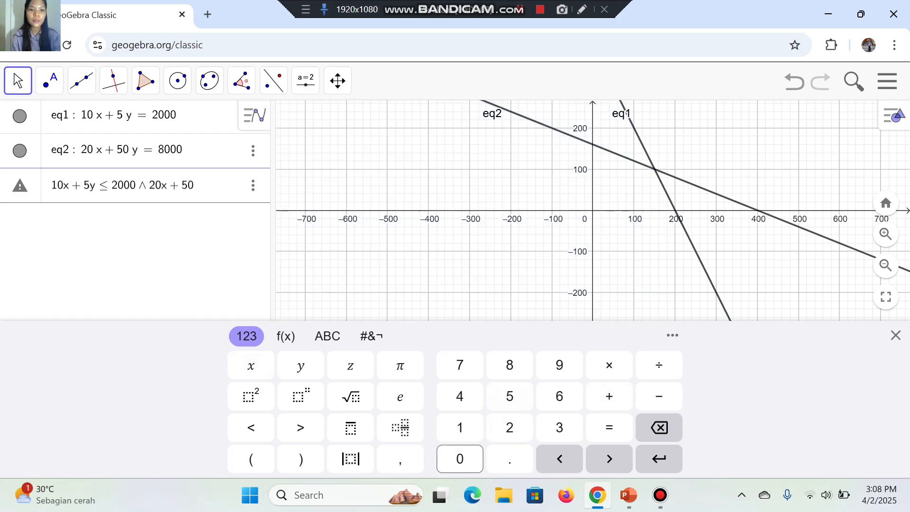
left_click(300, 365)
Step: Complete the second condition of the inequality entry with ≤ 8000
left_click(327, 336)
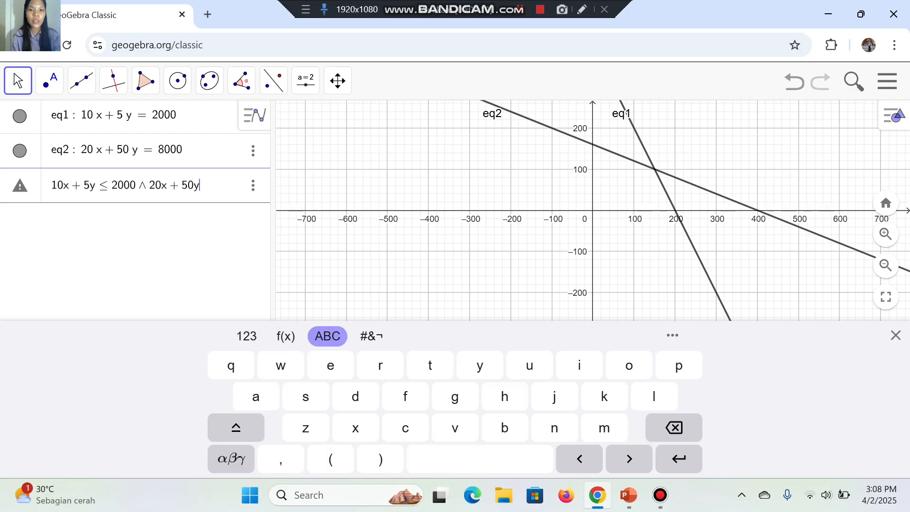
left_click(286, 337)
left_click(609, 396)
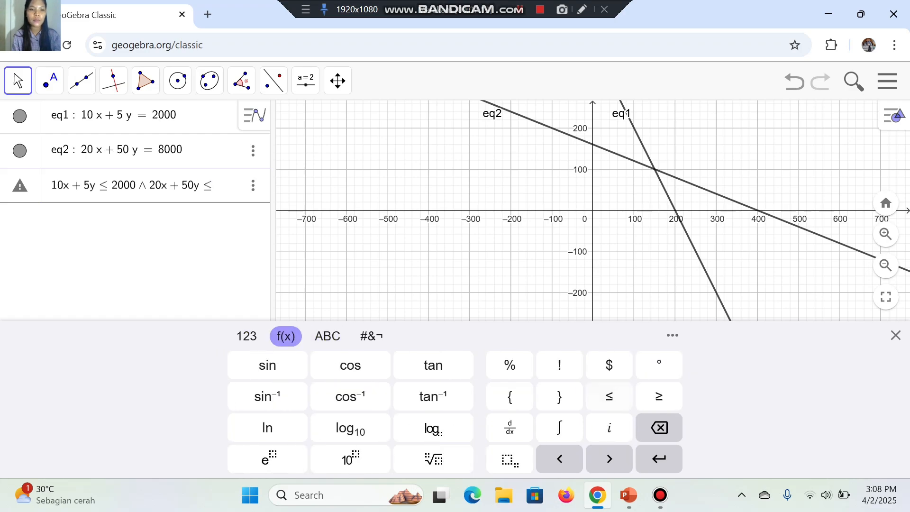
left_click(247, 336)
left_click(510, 365)
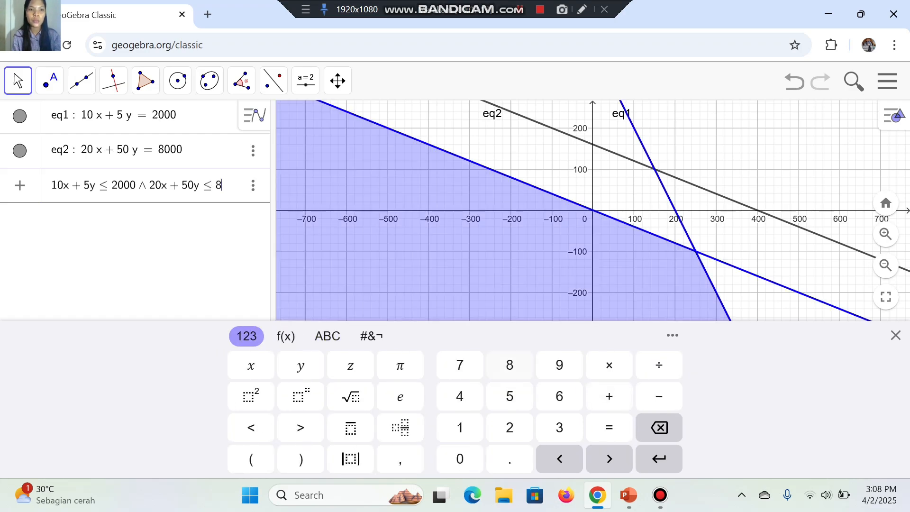
left_click(460, 459)
left_click(460, 458)
left_click(460, 458)
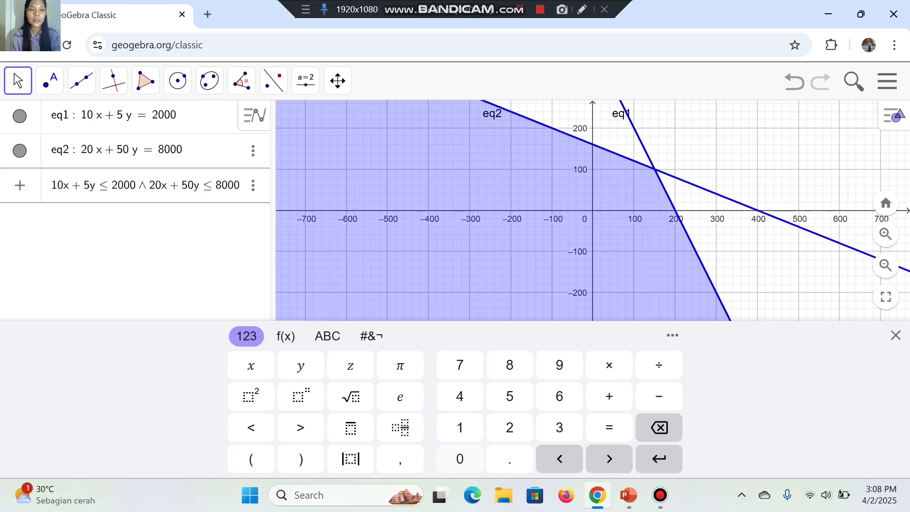
Step: Append the logical AND (∧) and the condition x ≥ 0 to the inequality entry
left_click(371, 336)
left_click(430, 365)
left_click(247, 336)
left_click(251, 365)
left_click(286, 336)
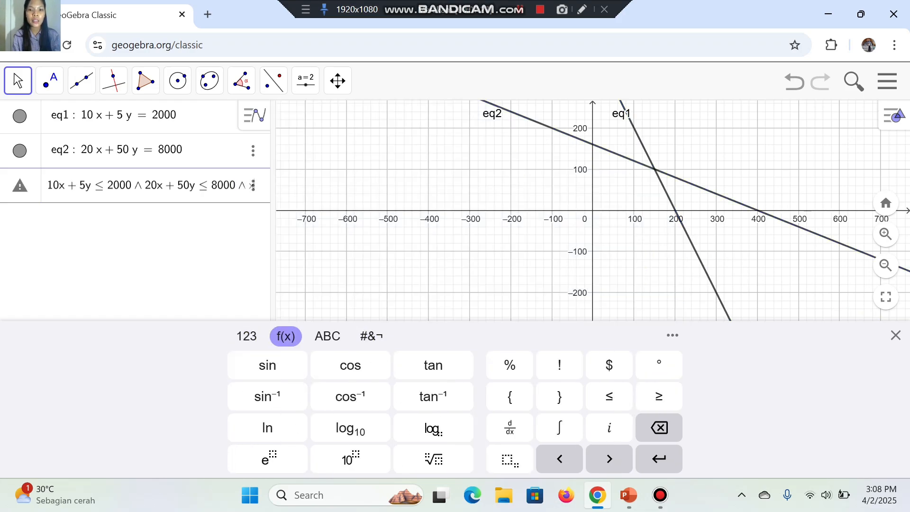
left_click(659, 397)
left_click(247, 336)
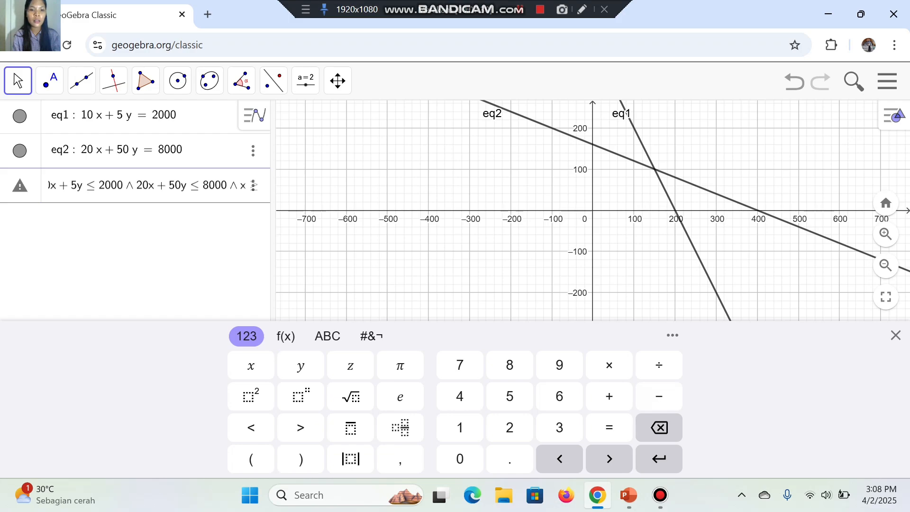
left_click(460, 458)
Step: Append ∧ y ≥ 0 to the inequality entry and confirm it to shade the region in the first quadrant
left_click(371, 336)
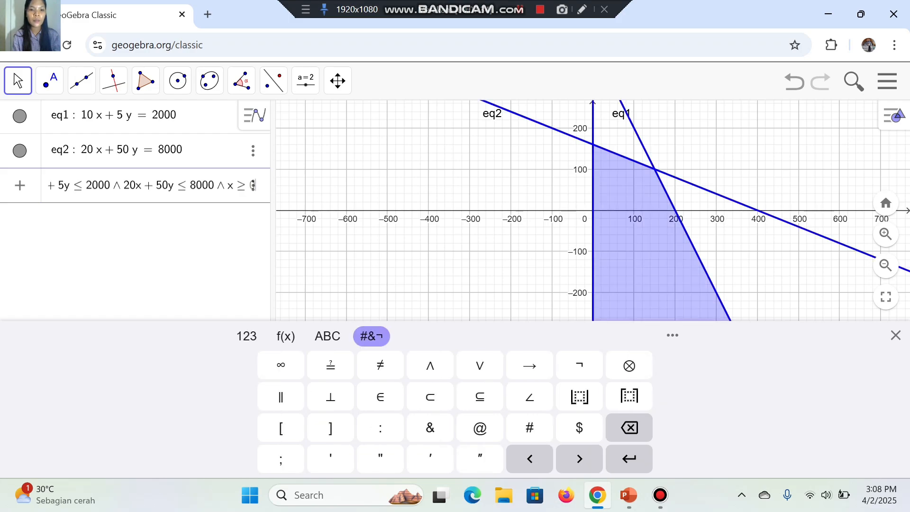
left_click(430, 365)
left_click(286, 336)
left_click(247, 336)
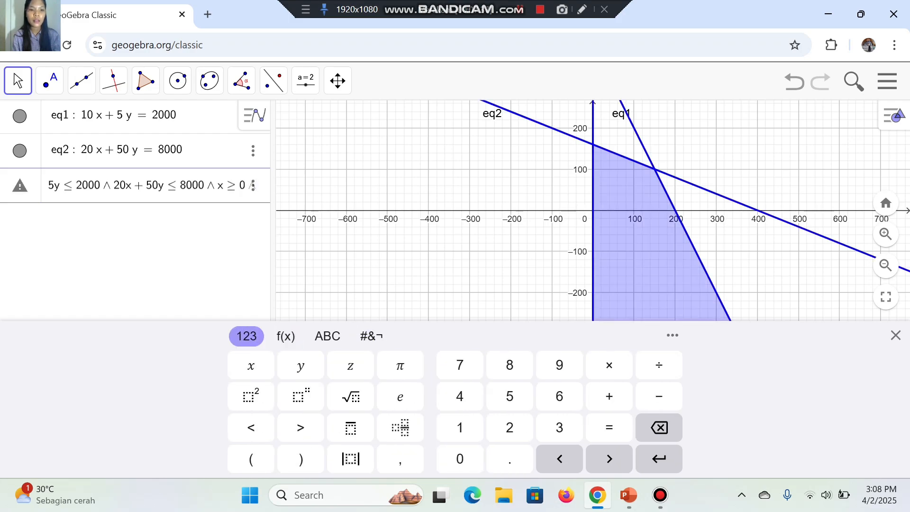
left_click(301, 365)
left_click(286, 336)
left_click(659, 395)
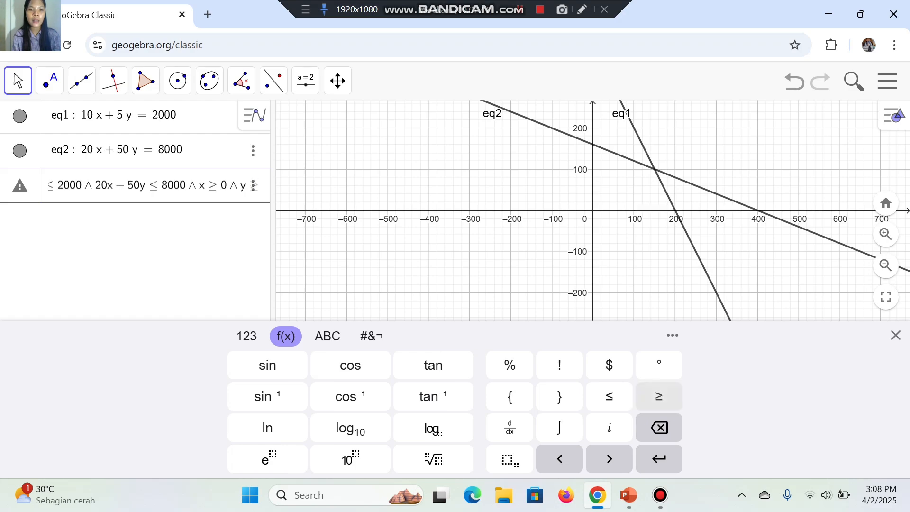
left_click(246, 336)
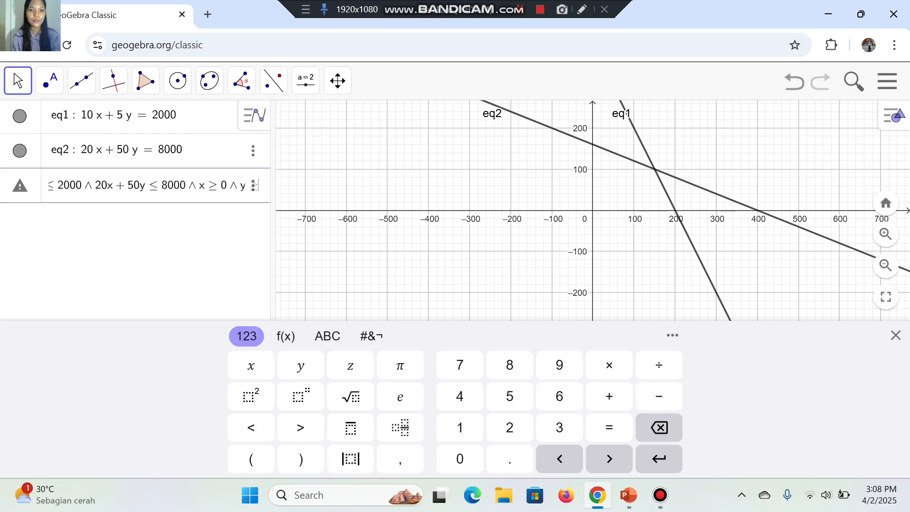
type("0")
key("Return")
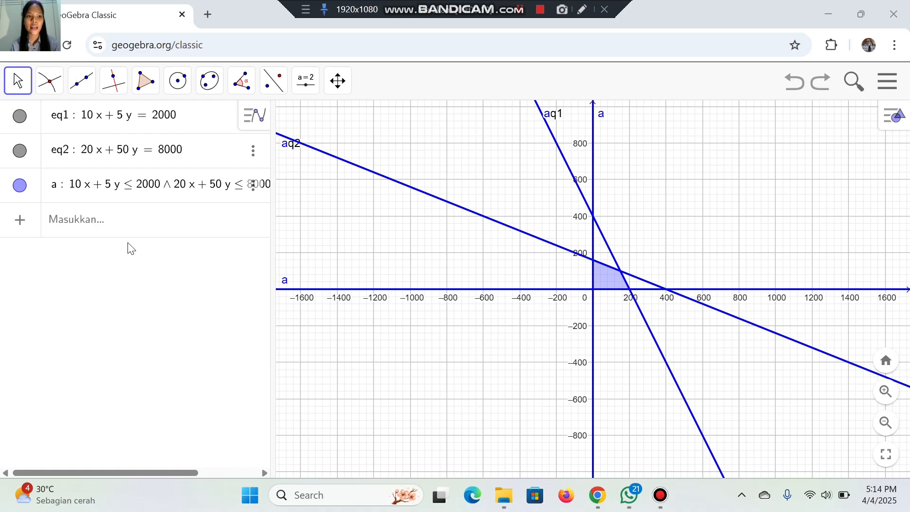
Step: Mark the origin as the intersection point of the y-axis and the x-axis with the Intersect tool
left_click(51, 92)
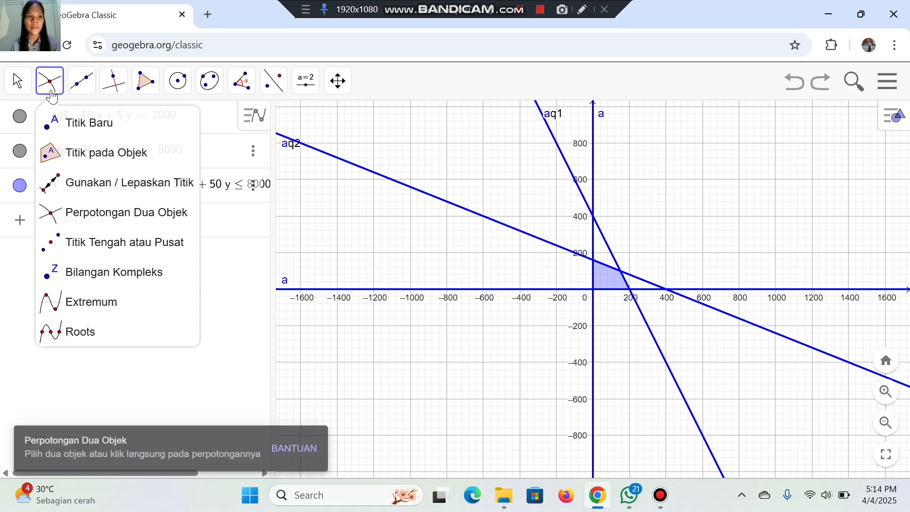
left_click(93, 209)
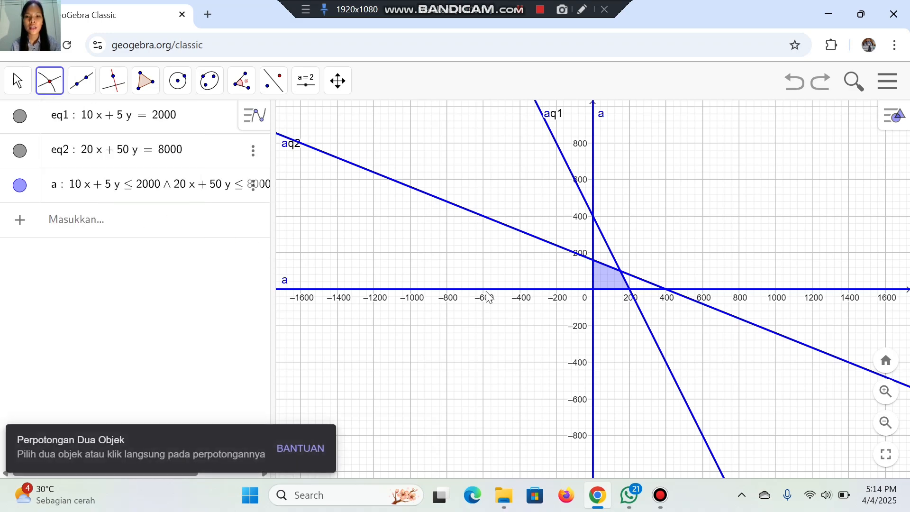
left_click(594, 314)
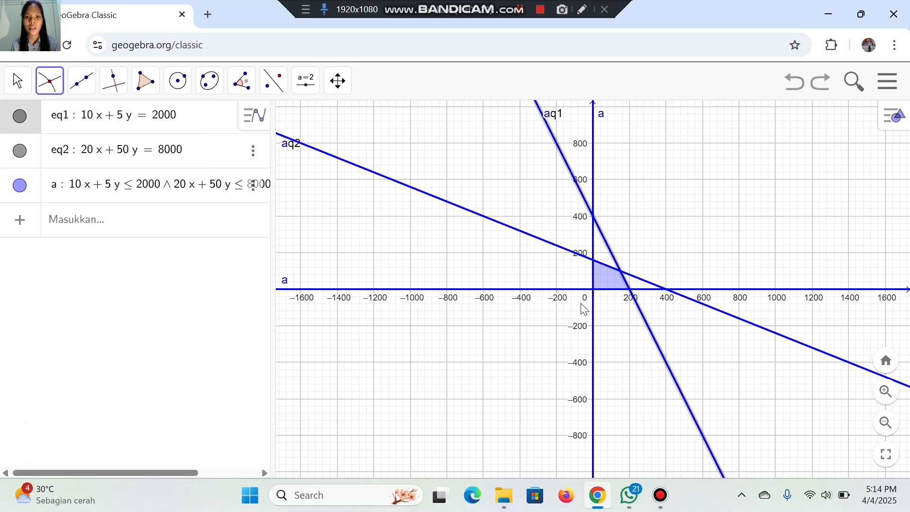
left_click(562, 290)
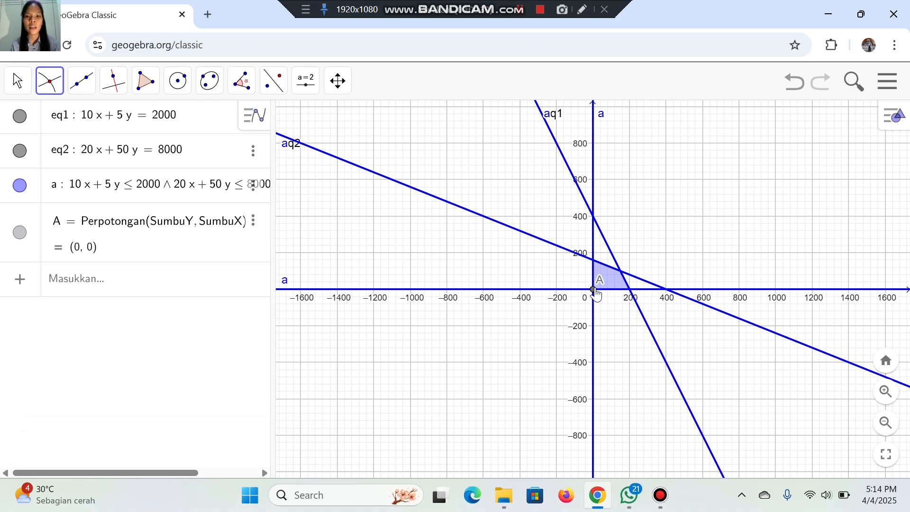
Step: Rename the intersection point at the origin as O in its settings
left_click(253, 220)
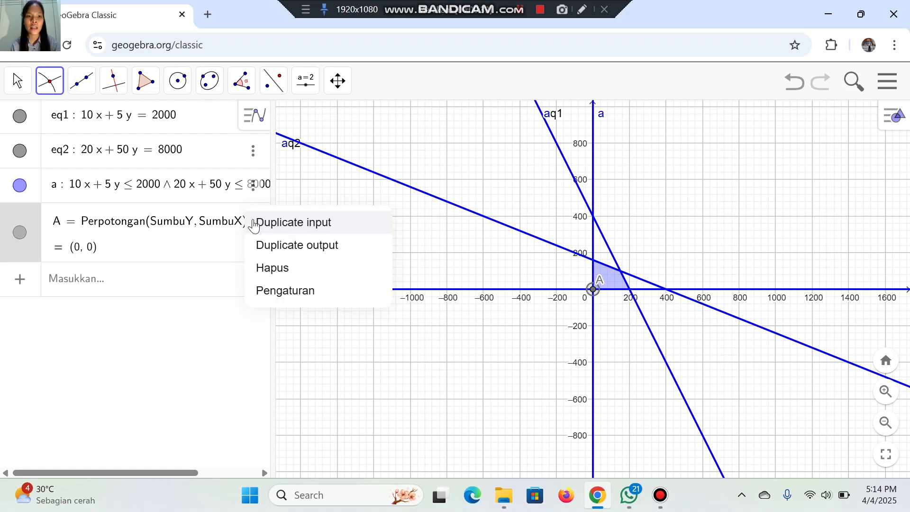
left_click(290, 290)
left_click(673, 179)
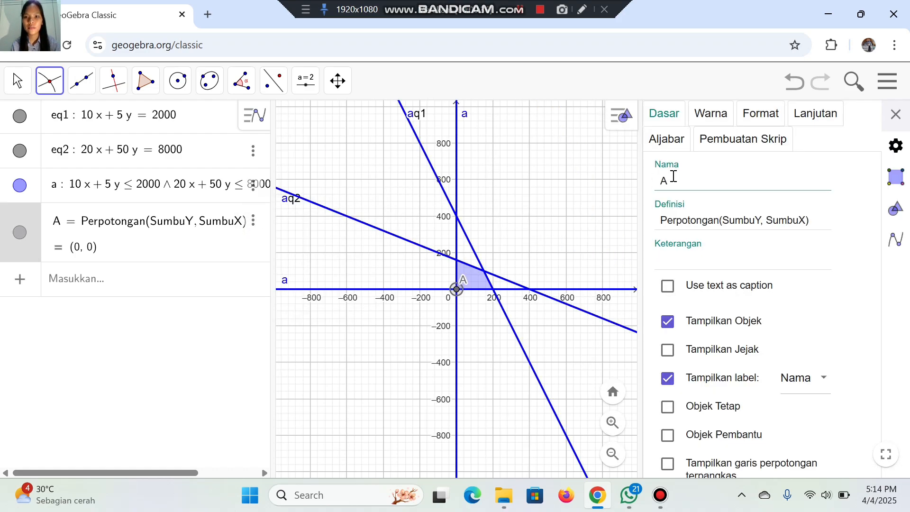
key("BackSpace")
type("O")
key("Return")
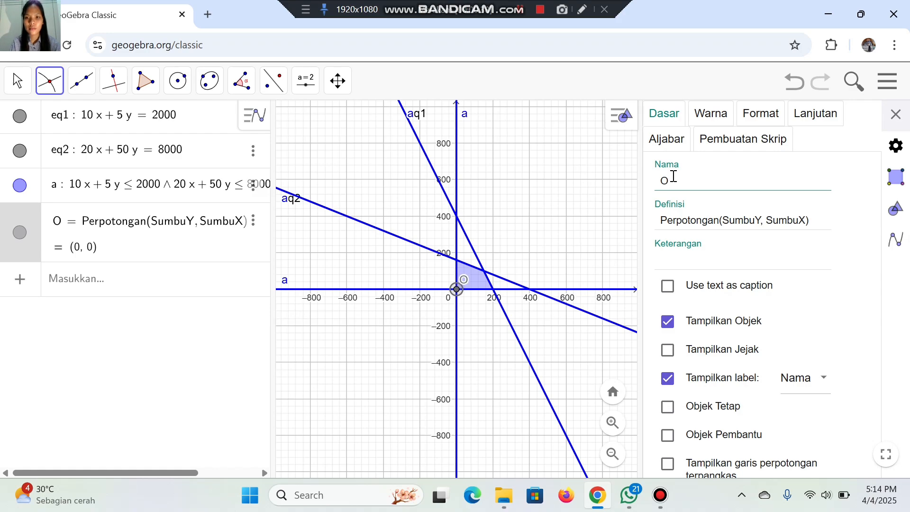
left_click(895, 115)
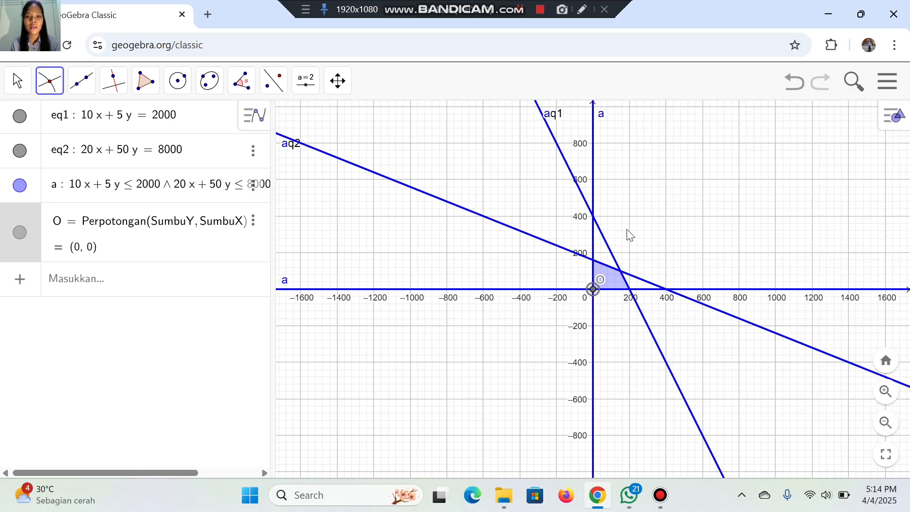
Step: Mark the region's other three corners by intersecting eq1 with the x-axis, eq1 with eq2, and eq2 with the y-axis
left_click(633, 297)
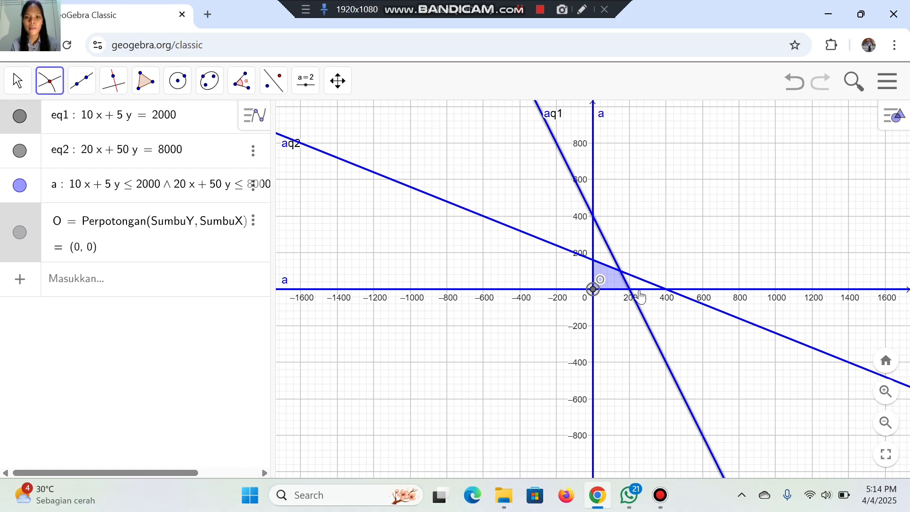
left_click(641, 290)
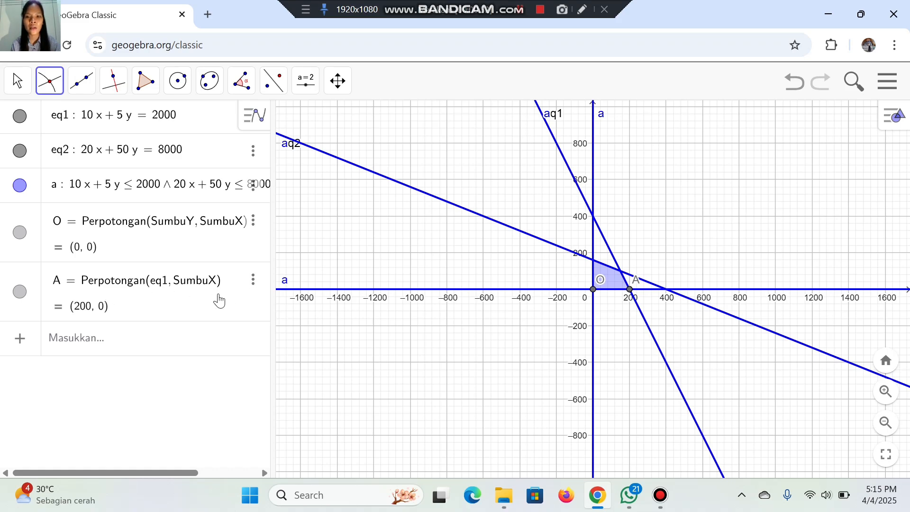
left_click(616, 264)
left_click(616, 268)
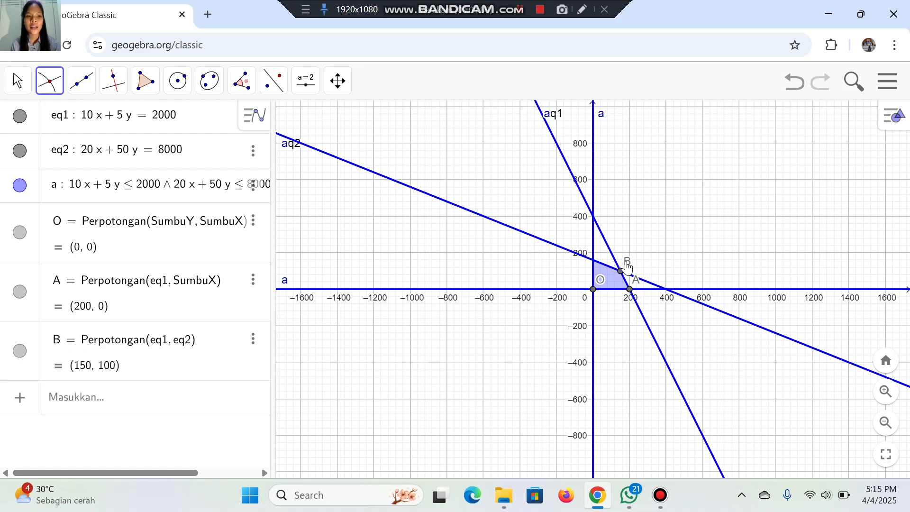
left_click(594, 259)
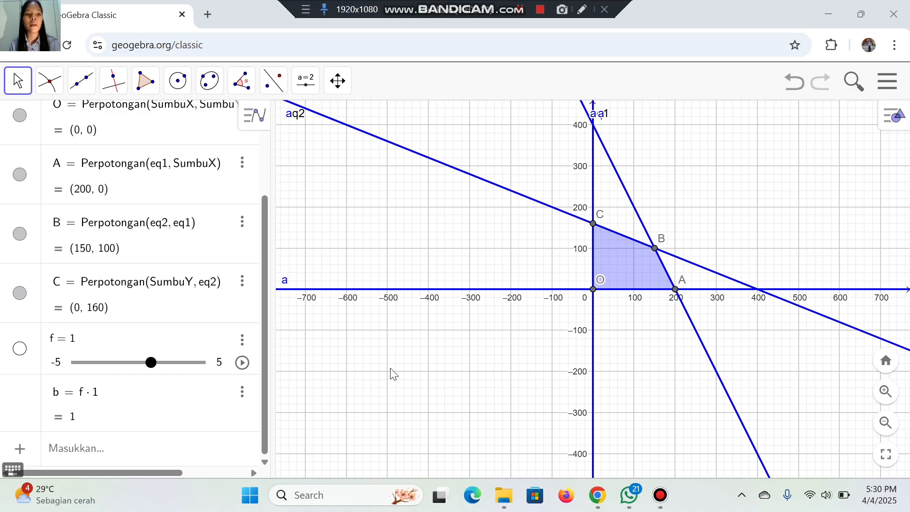
Step: Start a new algebra entry for the objective function with f(x, y)
left_click(171, 450)
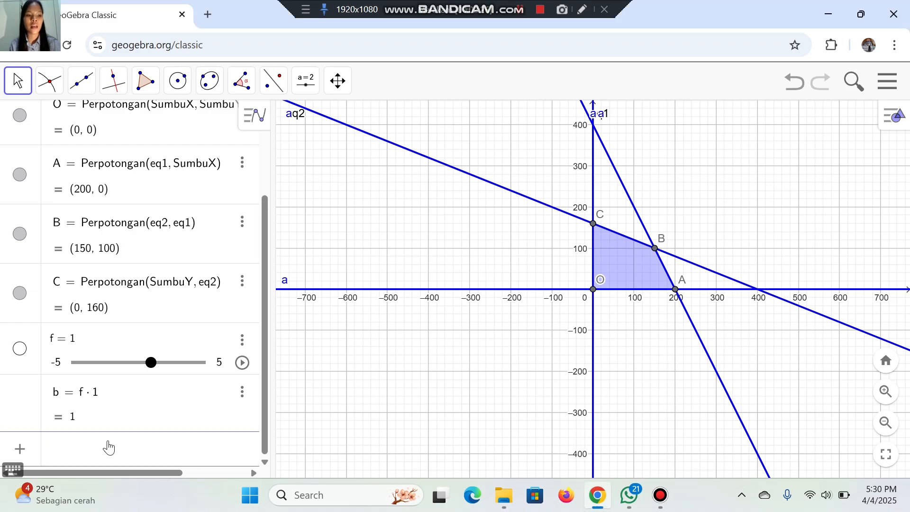
type("f")
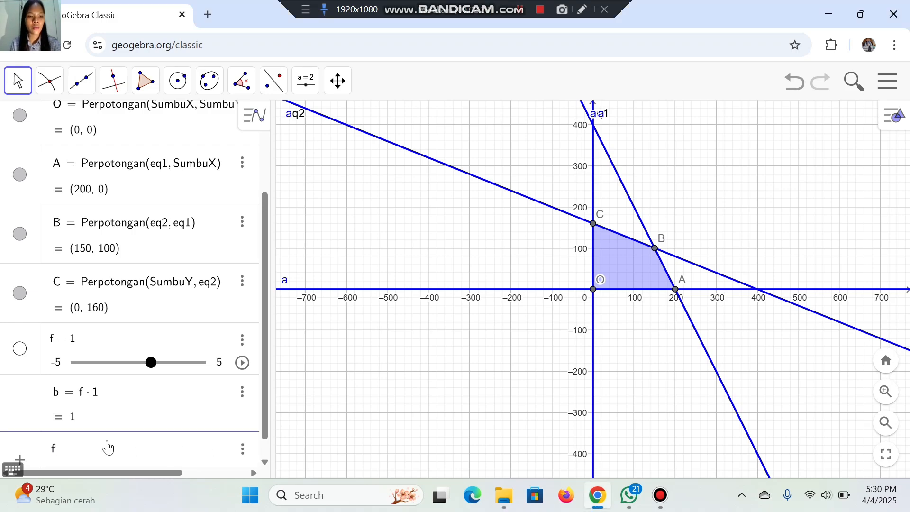
left_click(18, 469)
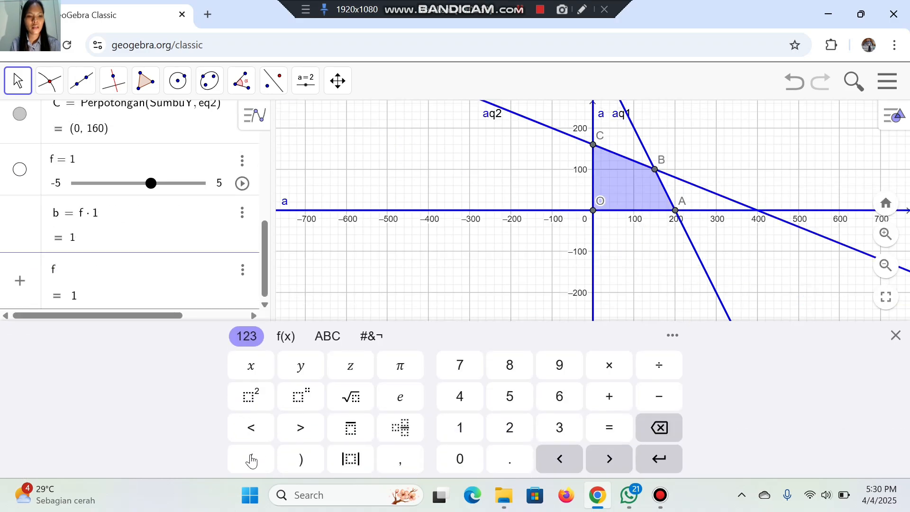
left_click(252, 459)
left_click(251, 366)
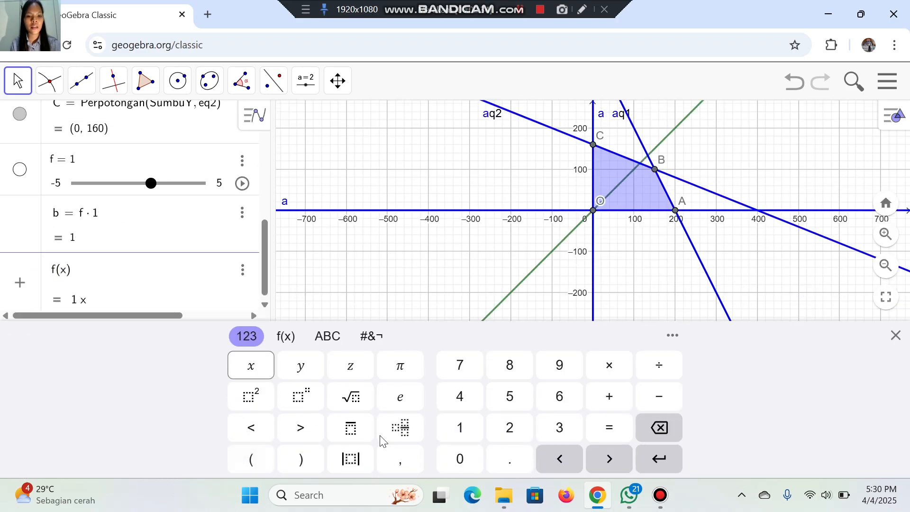
left_click(401, 459)
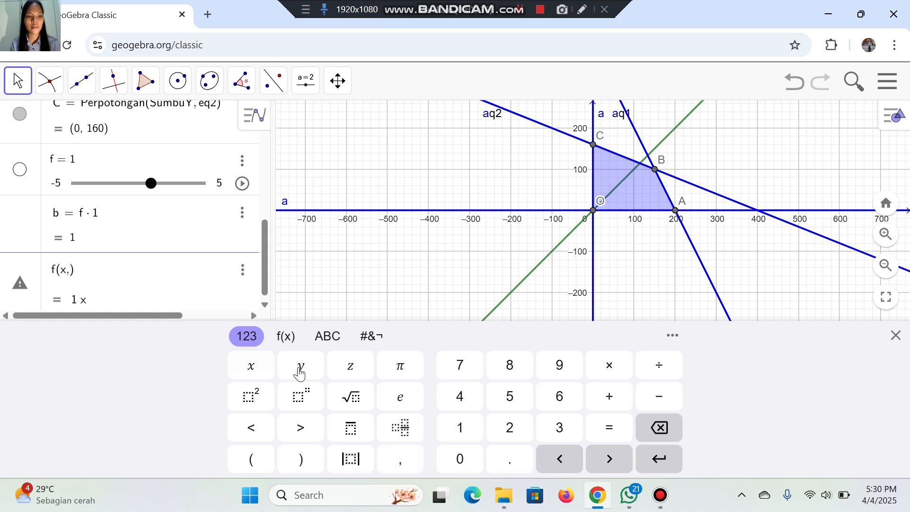
left_click(301, 368)
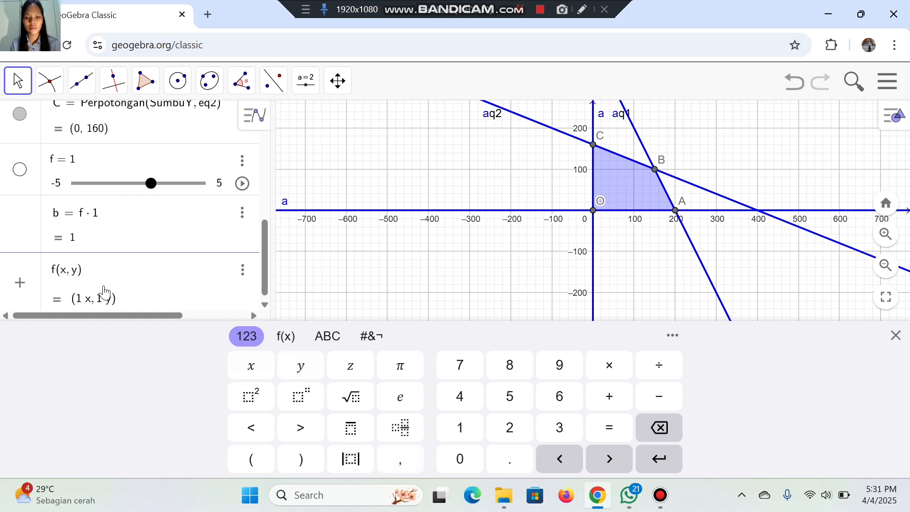
Step: Complete the objective function entry with = 1000x + 1500y
left_click(610, 429)
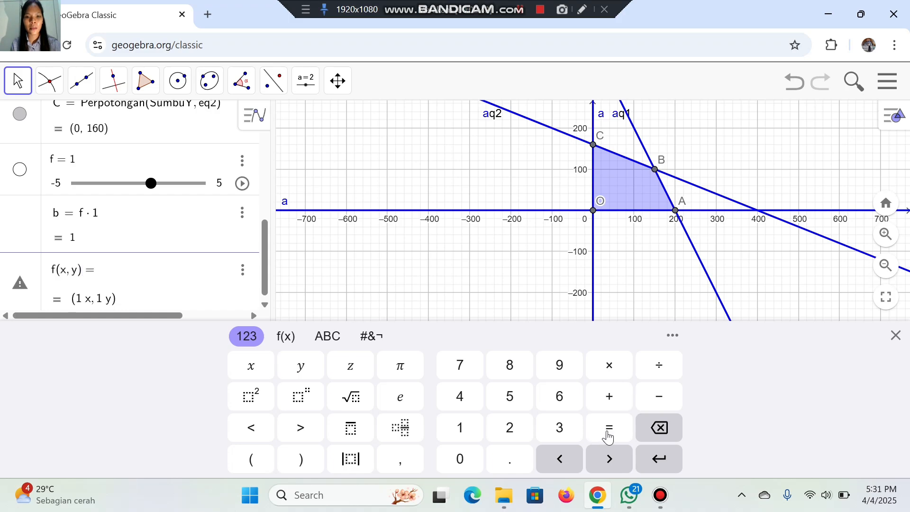
left_click(467, 433)
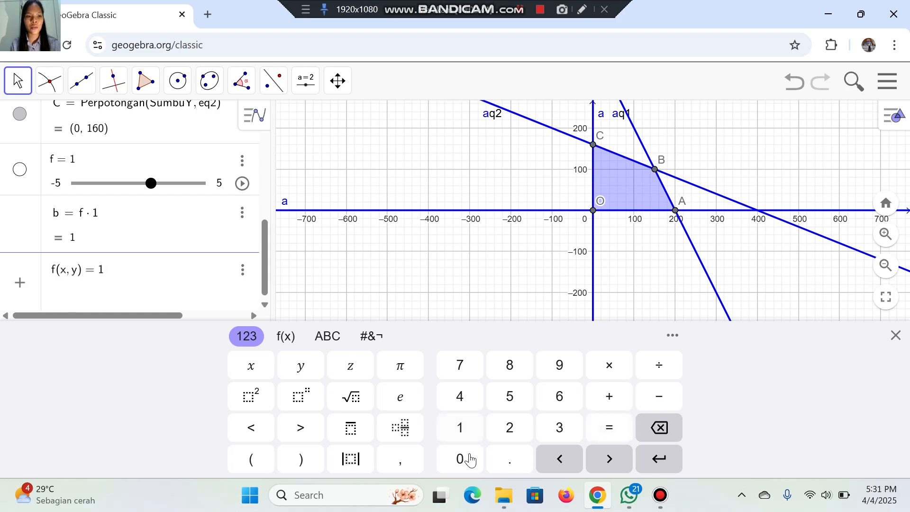
double_click(469, 459)
left_click(469, 459)
left_click(253, 370)
left_click(609, 401)
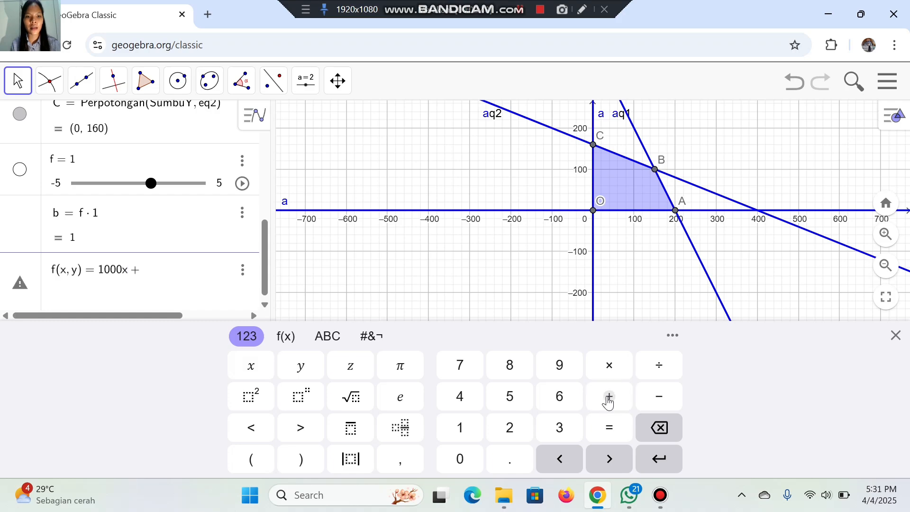
left_click(462, 428)
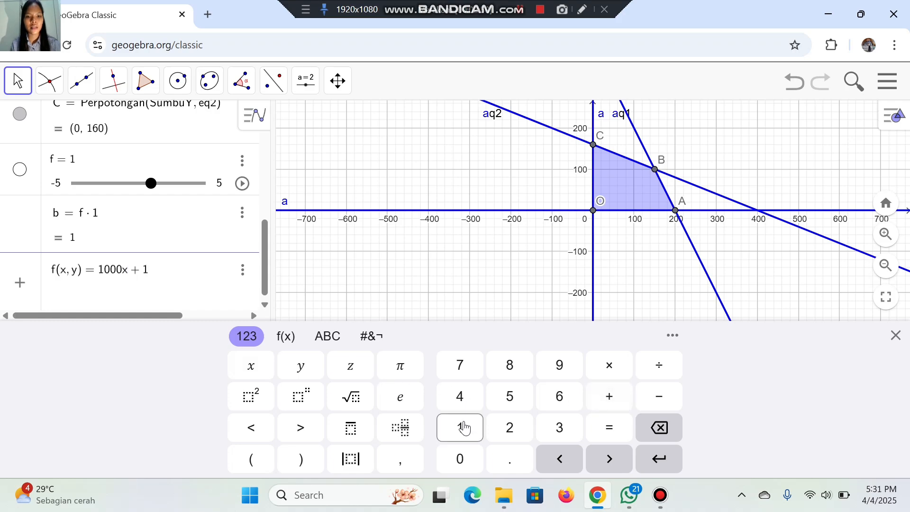
left_click(499, 401)
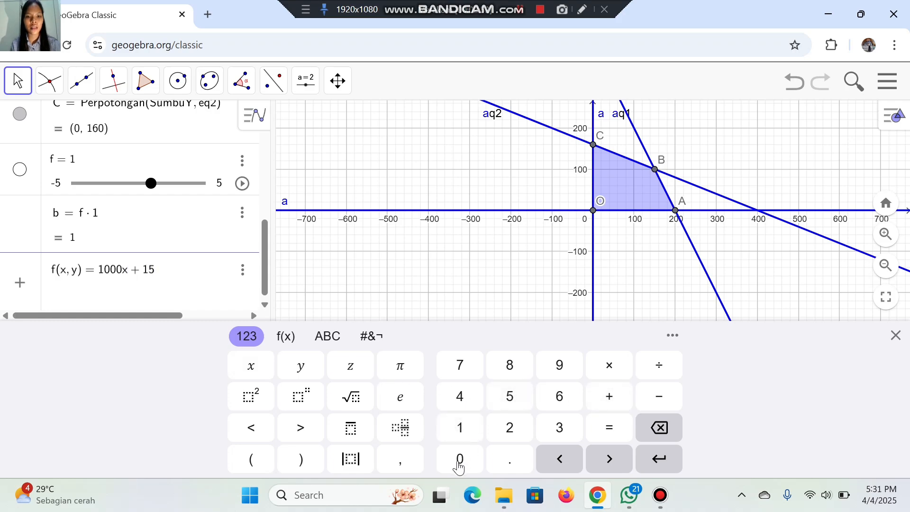
left_click(441, 459)
left_click(441, 459)
left_click(305, 371)
Step: Open the Spreadsheet view beside the graph
left_click(890, 115)
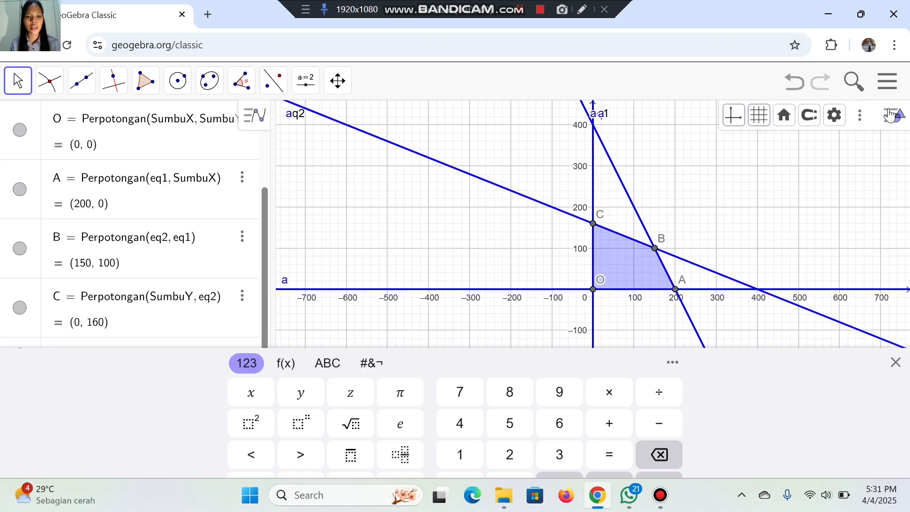
left_click(860, 116)
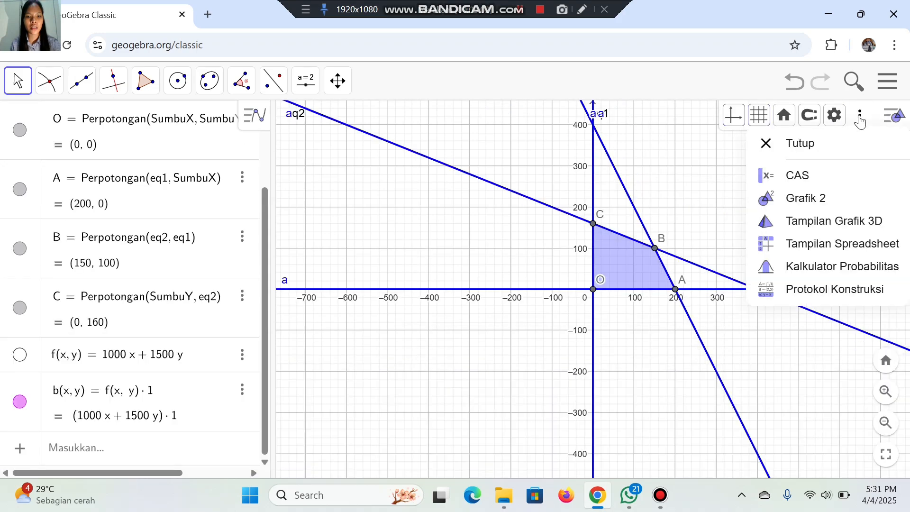
left_click(831, 243)
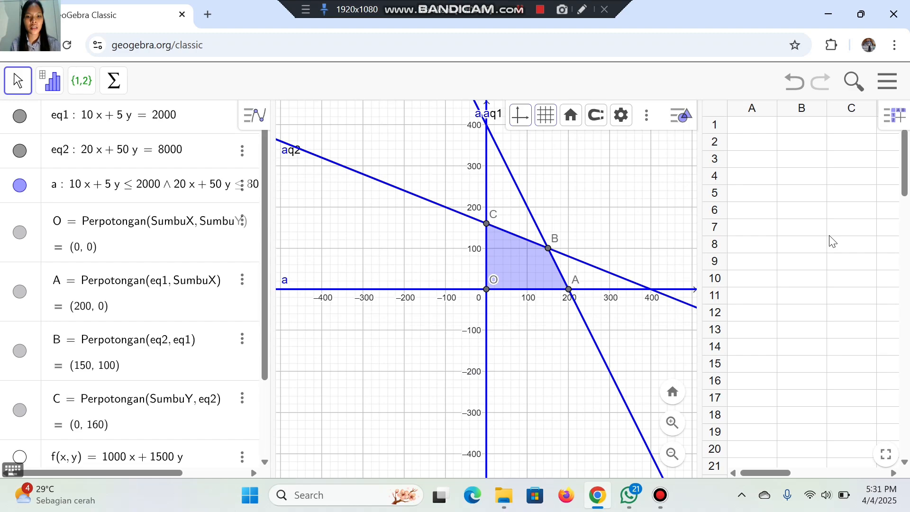
Step: Enter the column heading titik in spreadsheet cell A1
left_click(753, 126)
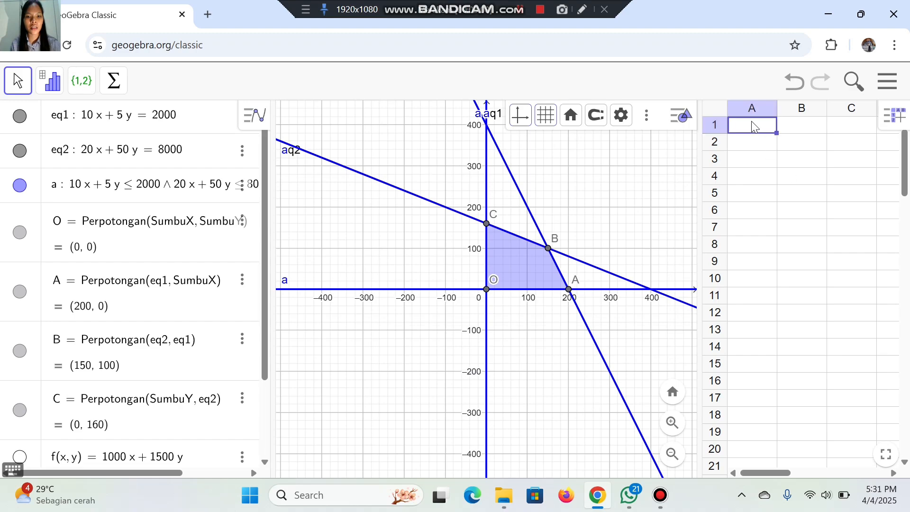
left_click(754, 127)
type("titik")
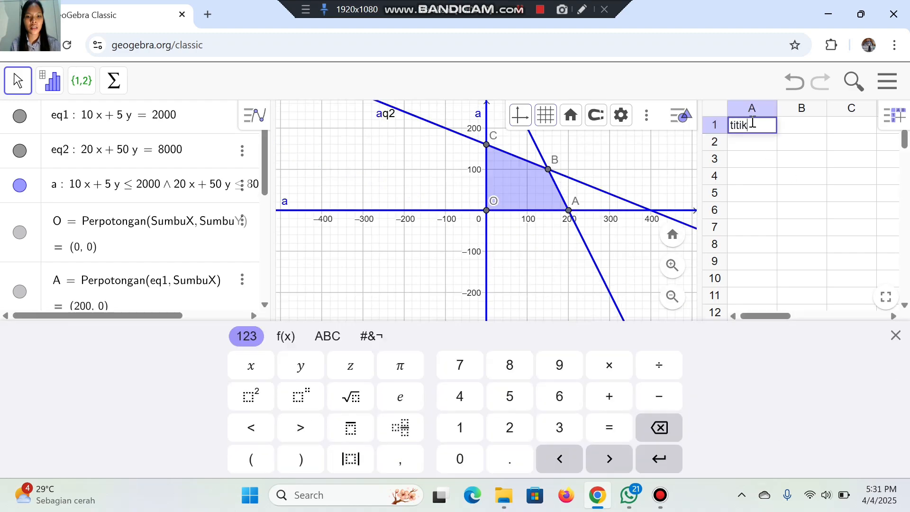
Step: Enter f(x,y) in cell B1 as the heading of the objective function column
left_click(803, 129)
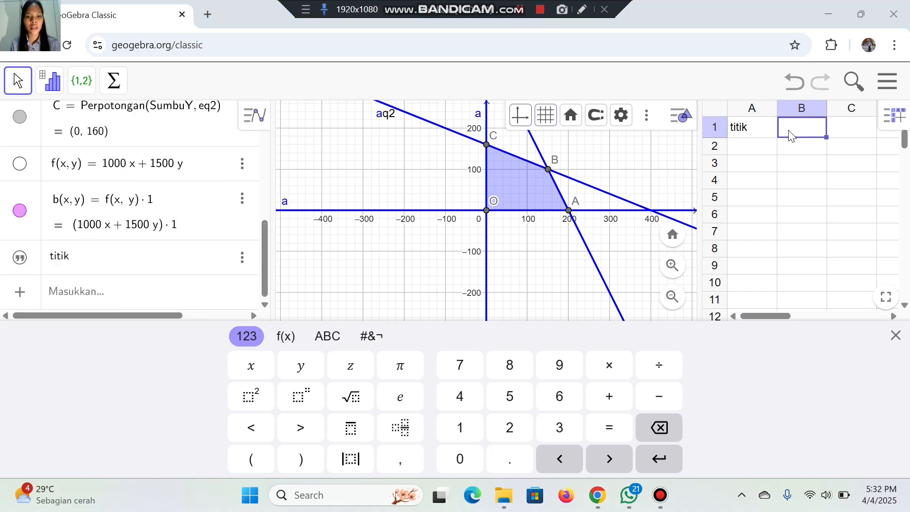
left_click(789, 128)
type("f")
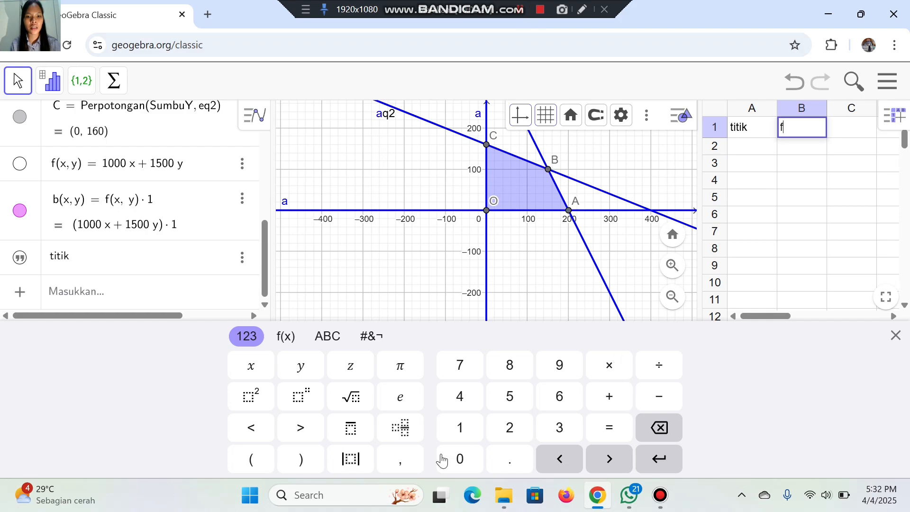
left_click(262, 463)
left_click(260, 376)
left_click(403, 462)
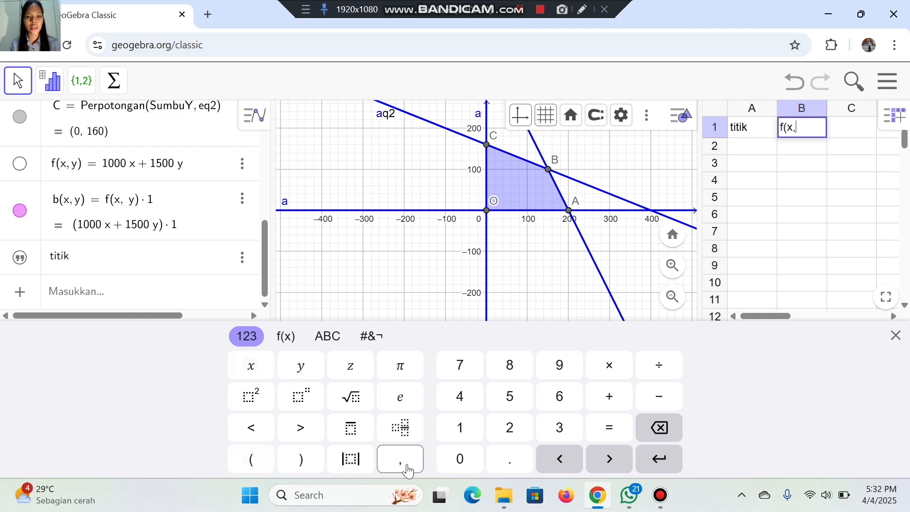
left_click(293, 371)
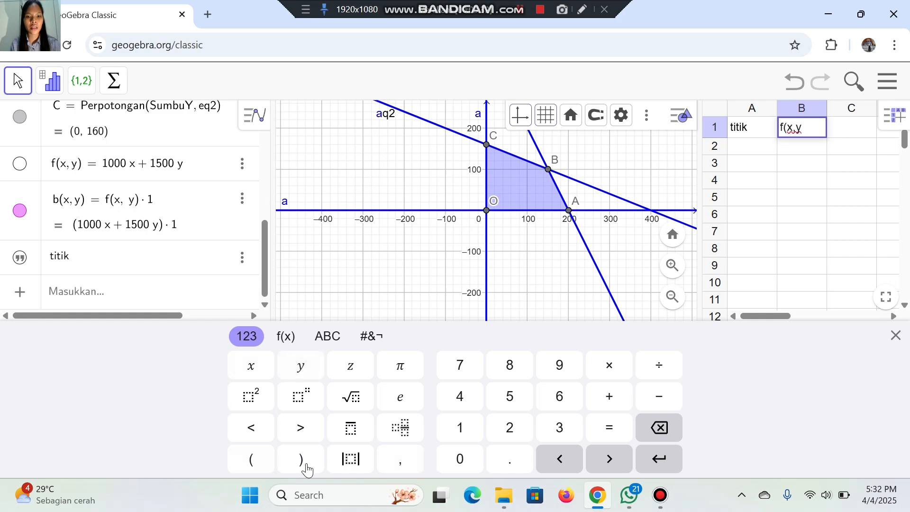
left_click(307, 468)
key("Return")
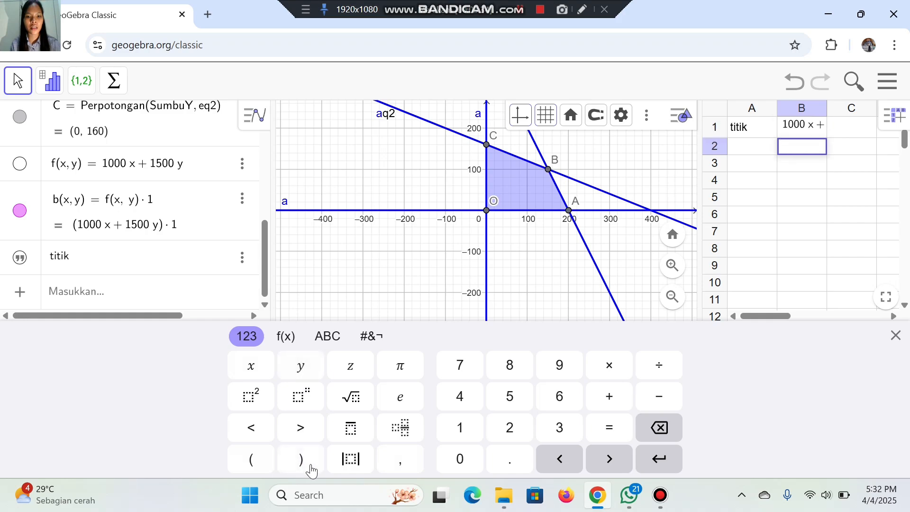
Step: Enter the corner point O in cell A2 under the titik heading
left_click(748, 150)
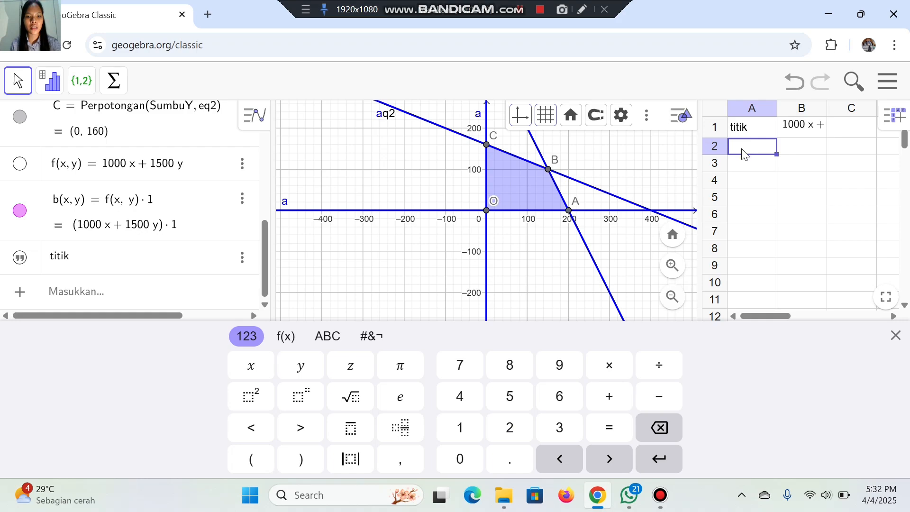
left_click(743, 150)
type("0")
key("BackSpace")
type("O")
key("Return")
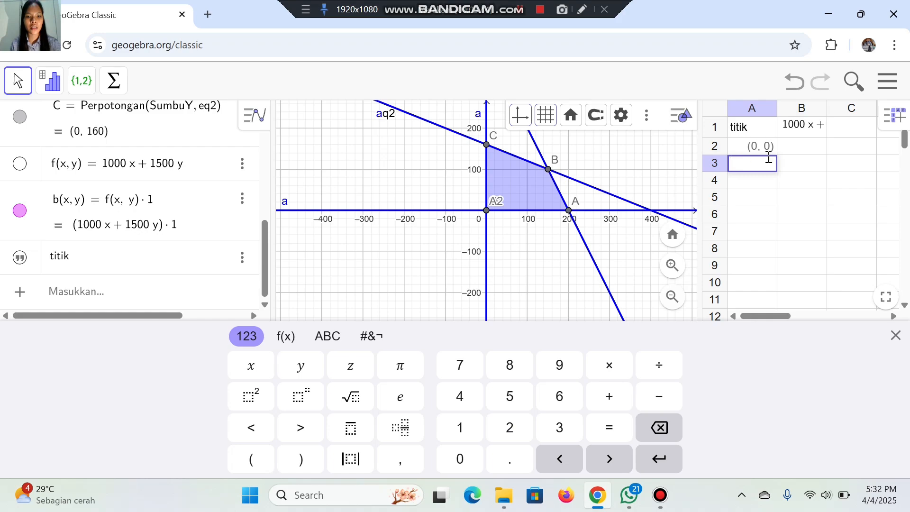
Step: Evaluate the objective function at the origin by entering f(O) in cell B2
left_click(801, 148)
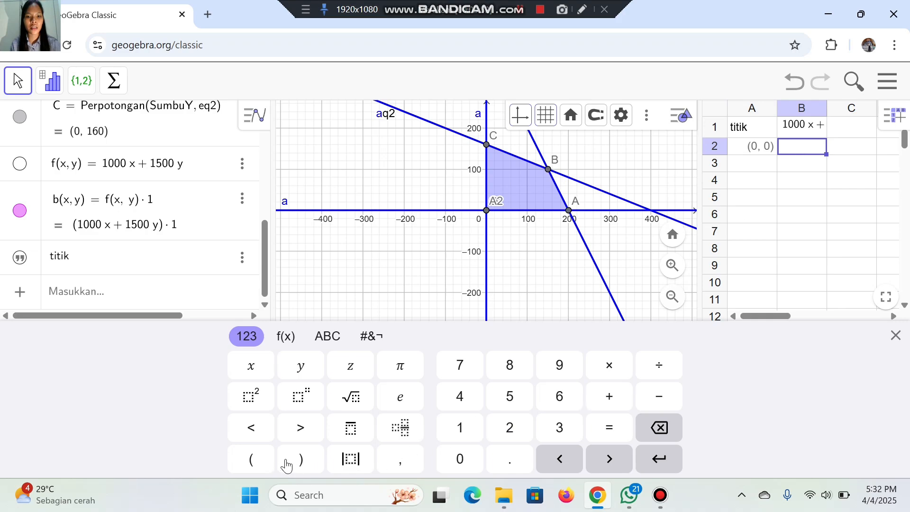
type("f")
left_click(262, 463)
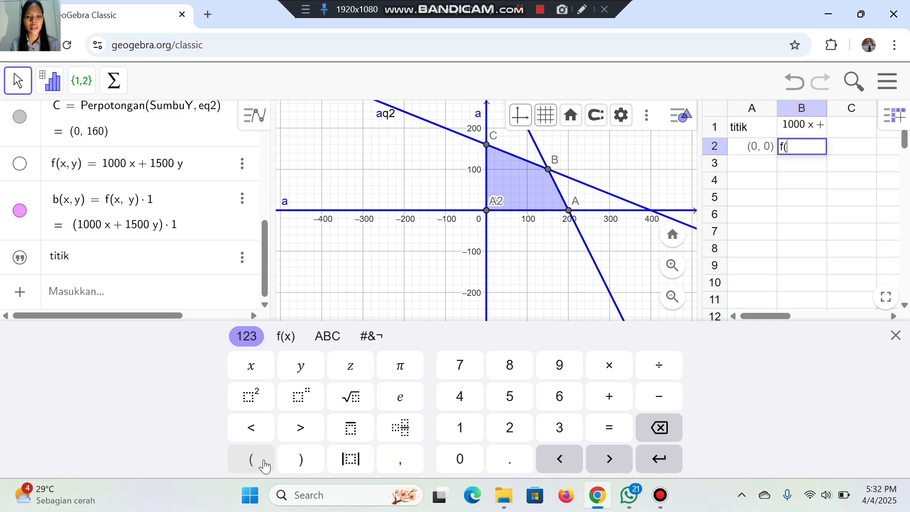
type("O")
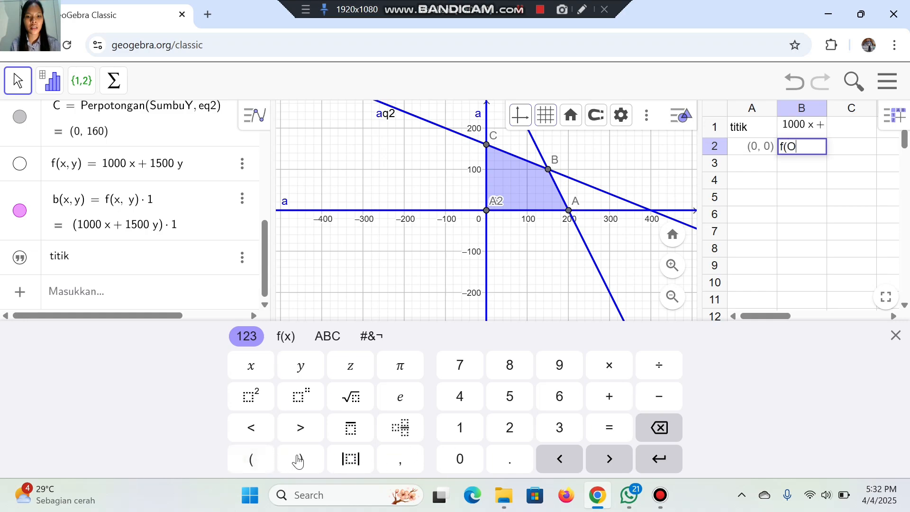
left_click(284, 459)
key("Return")
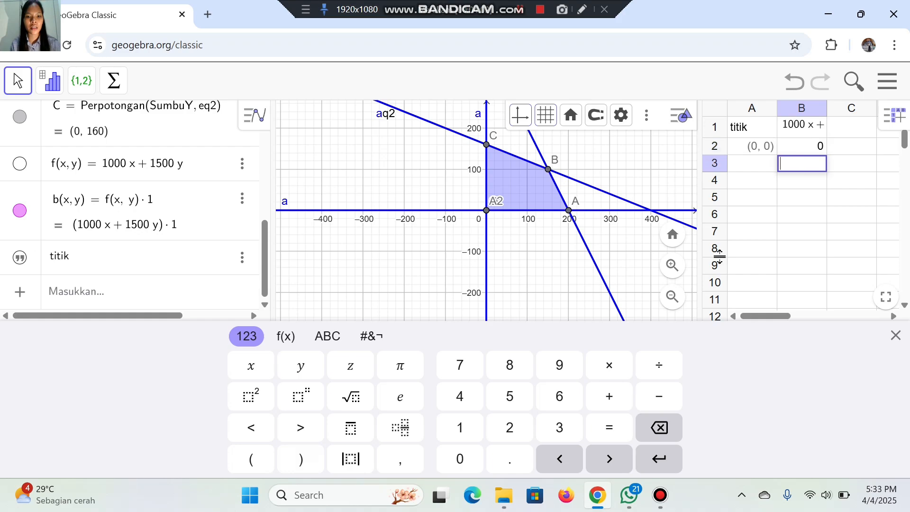
Step: Fill row 3 of the table with corner point A in A3 and f(A) in B3
left_click(749, 168)
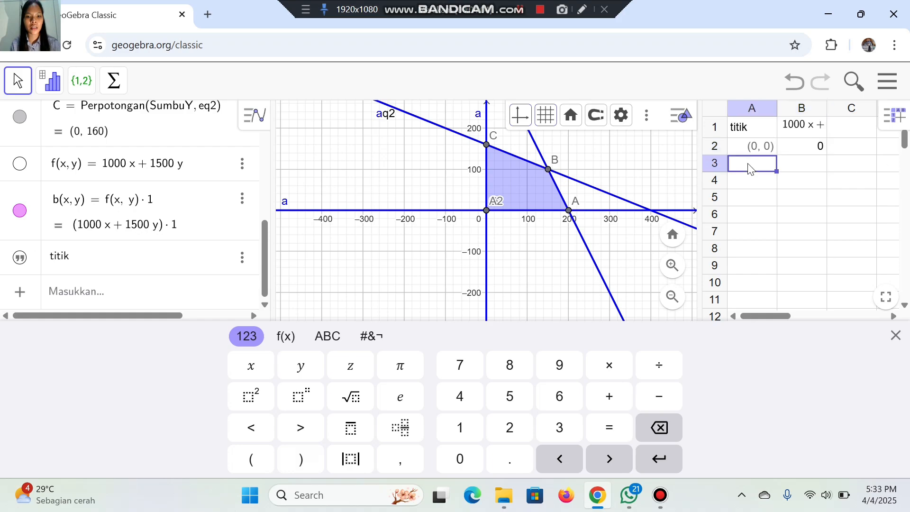
type("A")
key("Return")
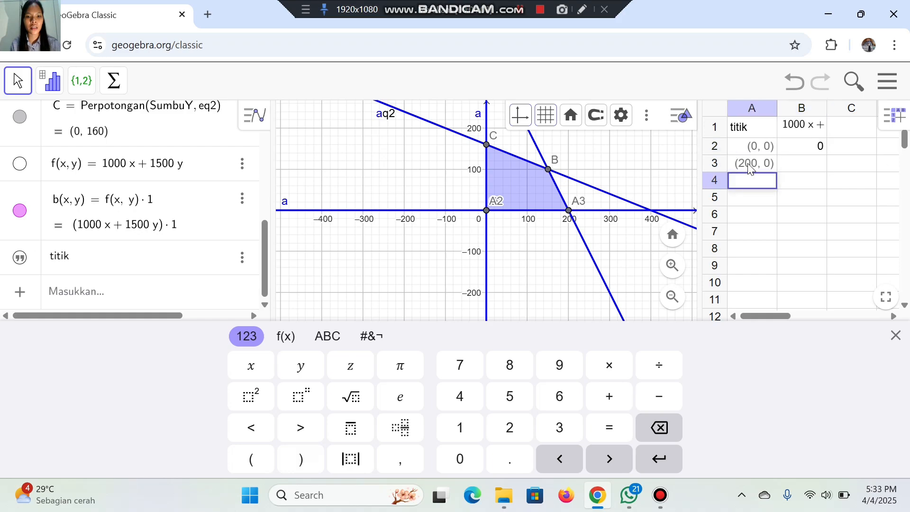
left_click(792, 166)
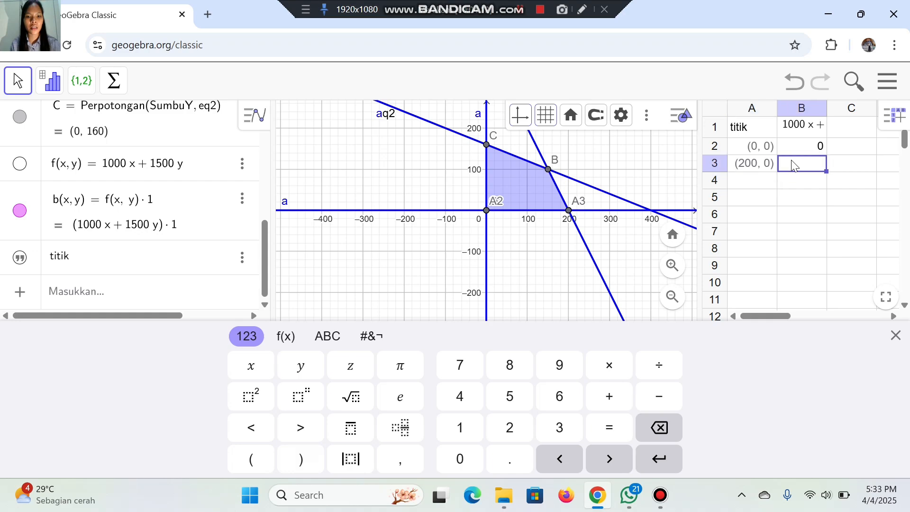
left_click(793, 163)
type("f")
left_click(260, 463)
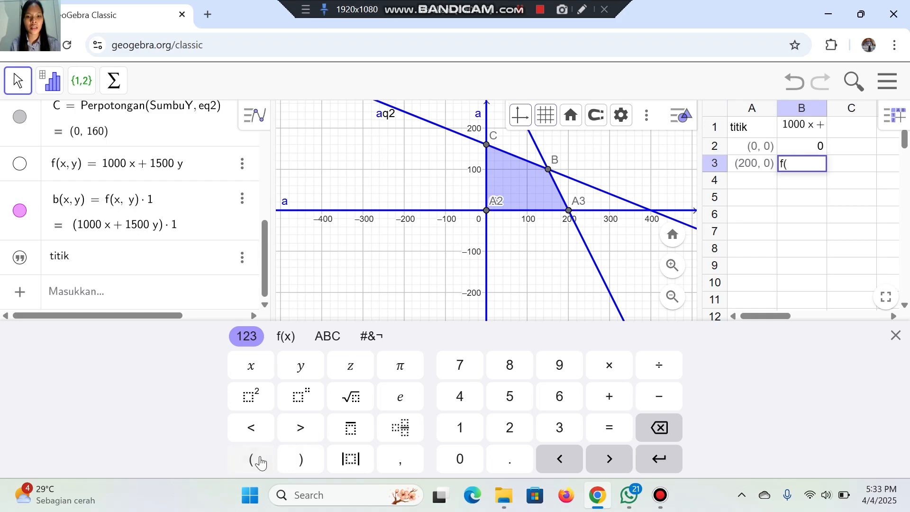
type("A")
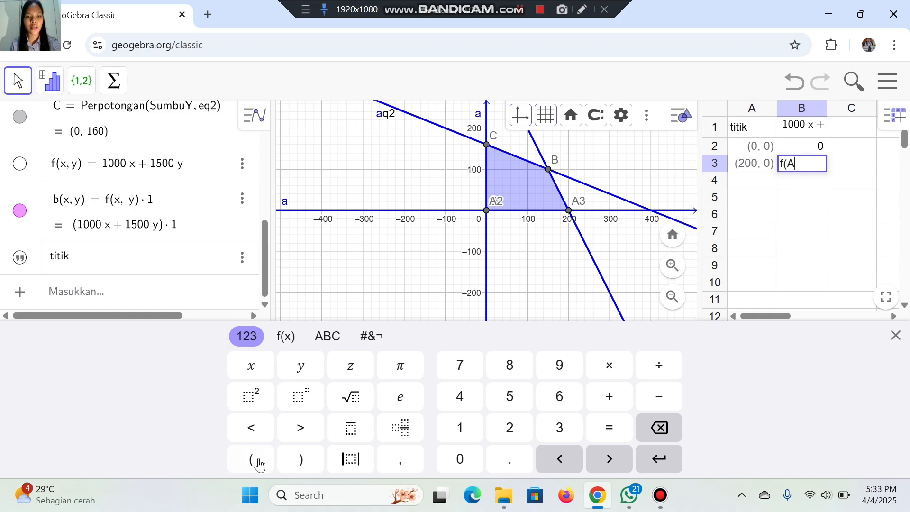
left_click(299, 466)
key("Return")
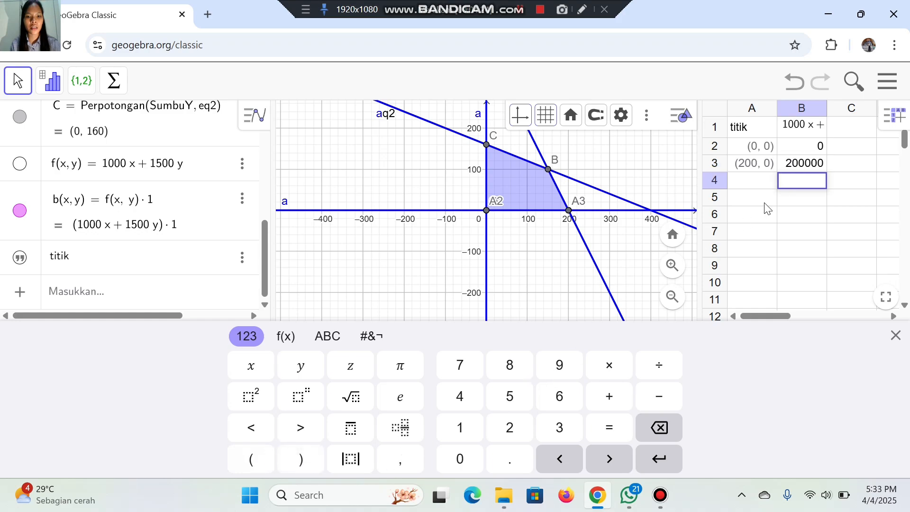
Step: Fill row 4 of the table with corner point B in A4 and f(B) in B4
left_click(747, 179)
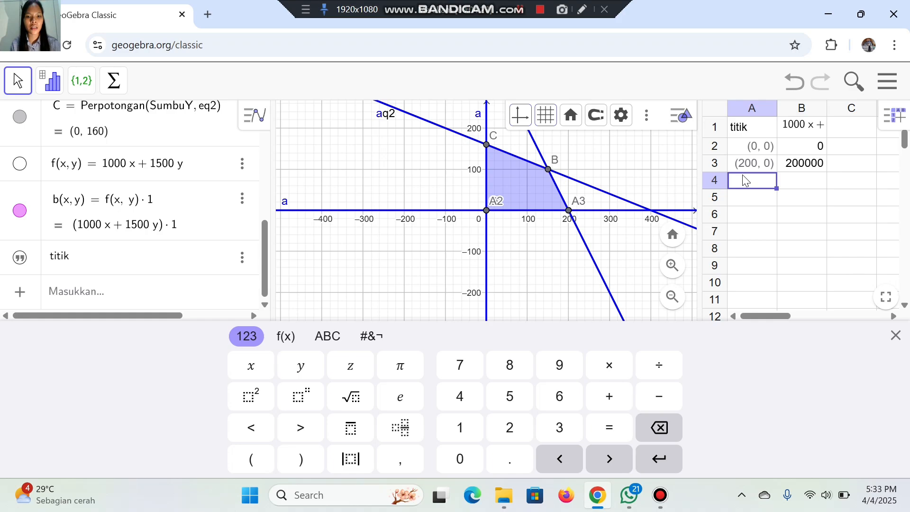
type("B")
key("Return")
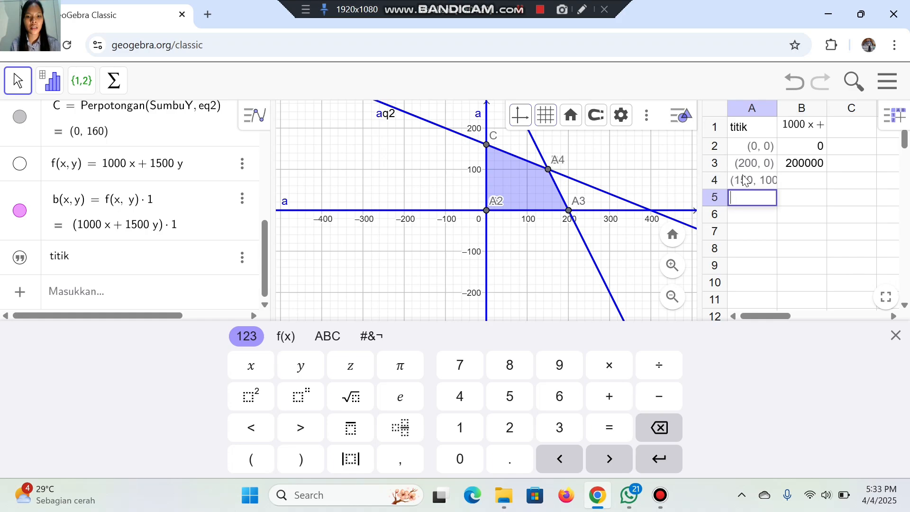
left_click(809, 183)
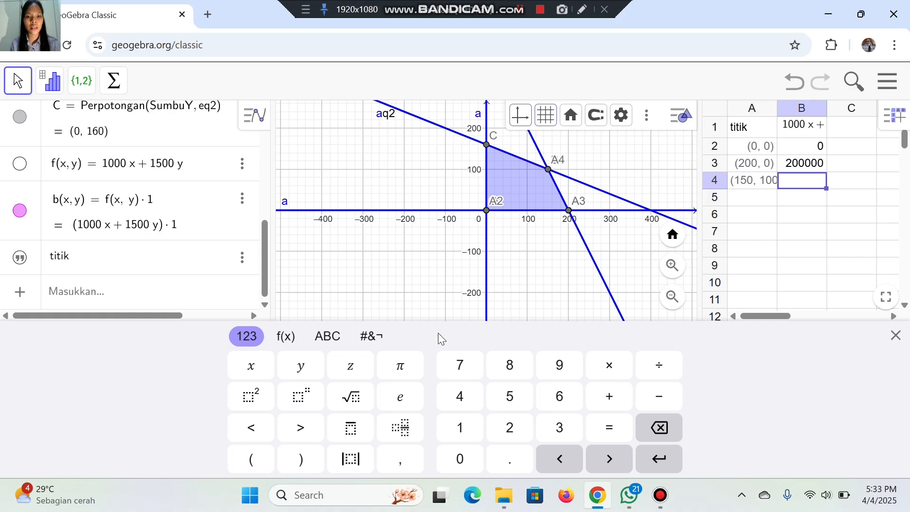
type("f")
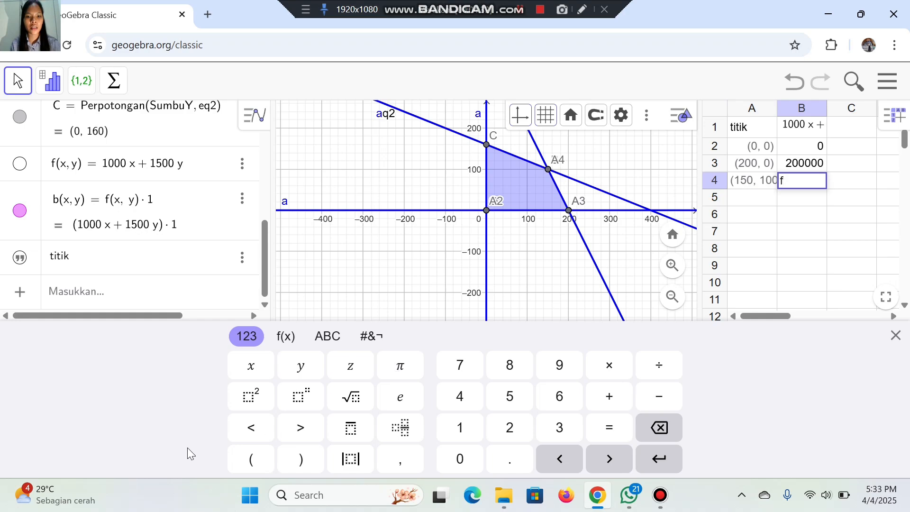
left_click(249, 462)
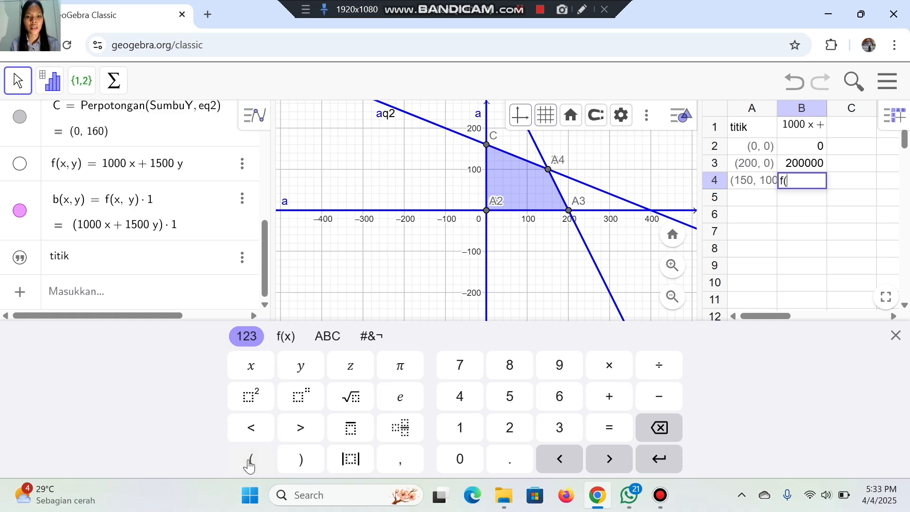
type("B")
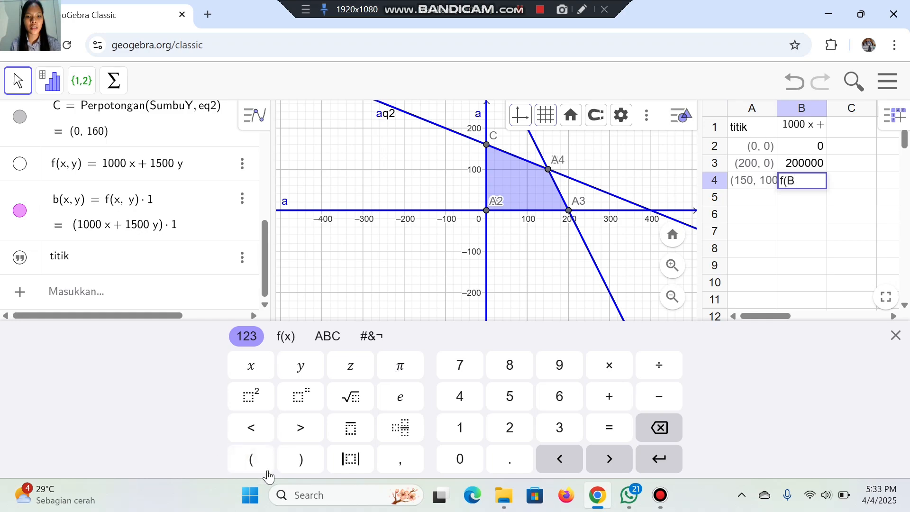
left_click(300, 470)
key("Return")
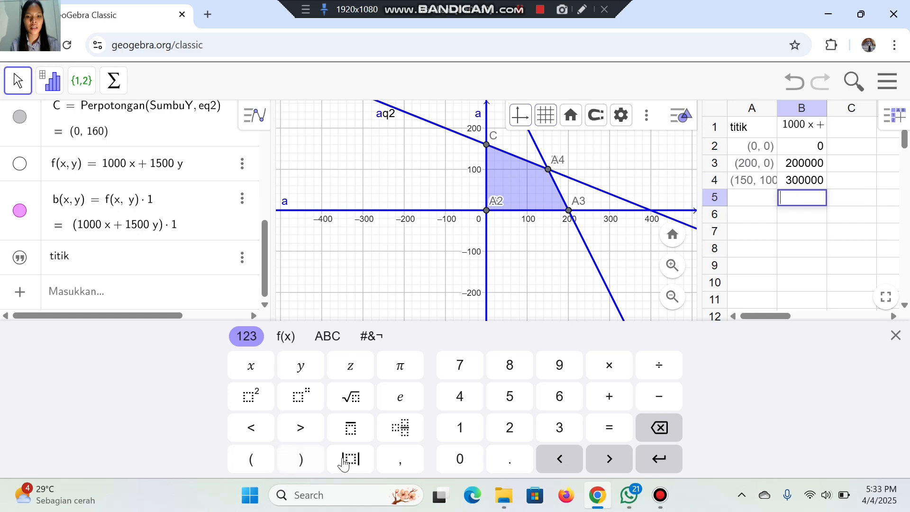
Step: Fill row 5 of the table with corner point C in A5 and f(C) in B5
left_click(742, 200)
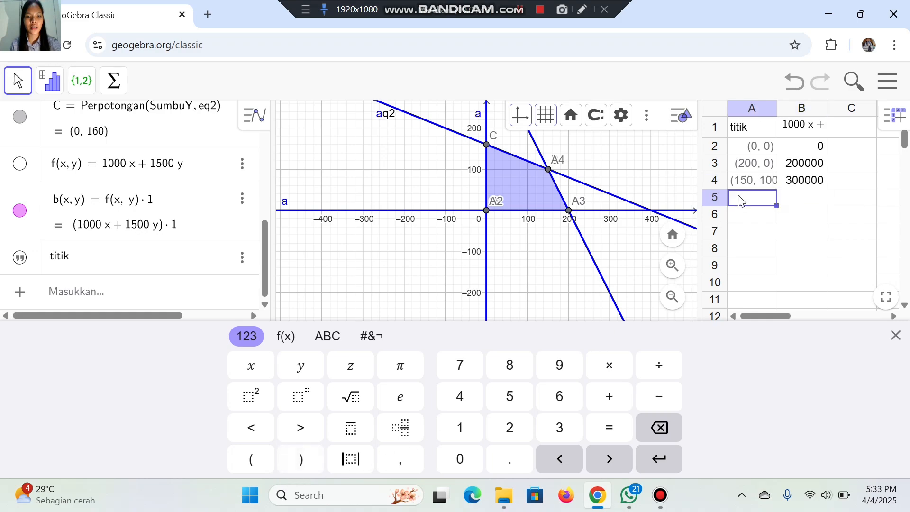
type("C")
key("Return")
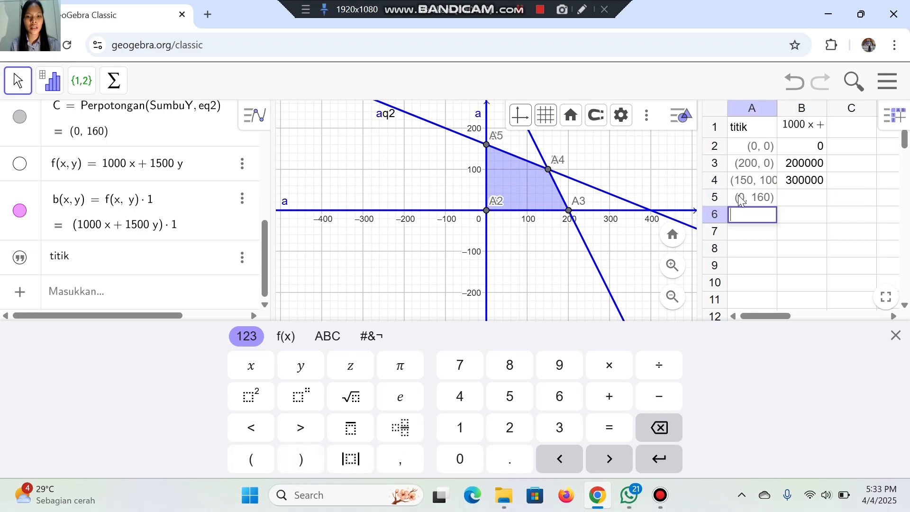
left_click(800, 199)
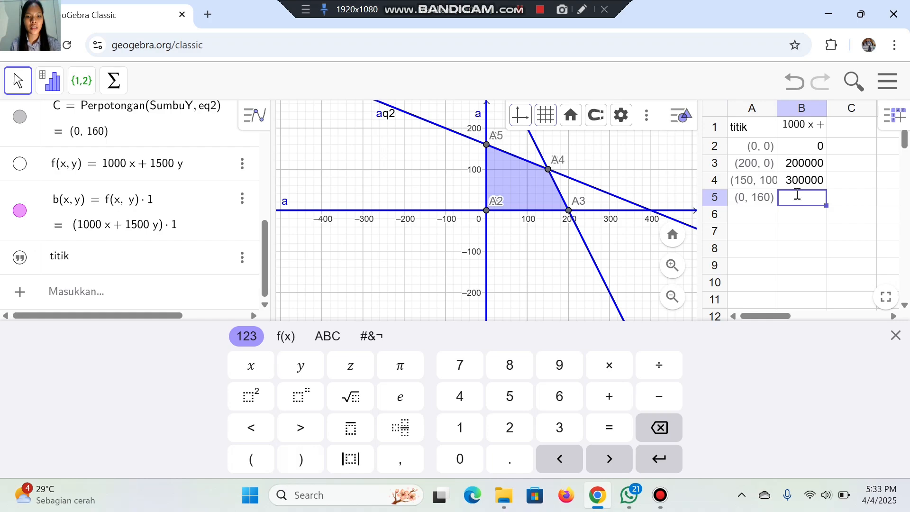
type("f")
left_click(260, 460)
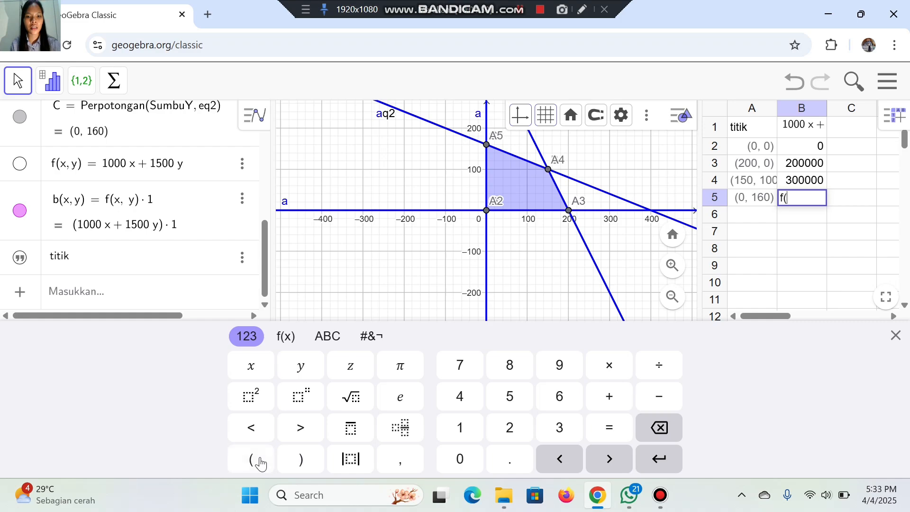
type("C")
left_click(297, 468)
key("Return")
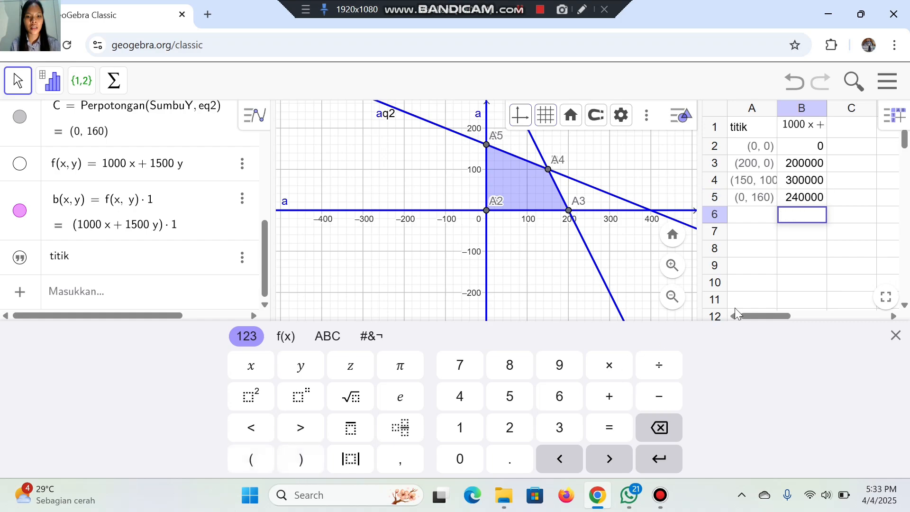